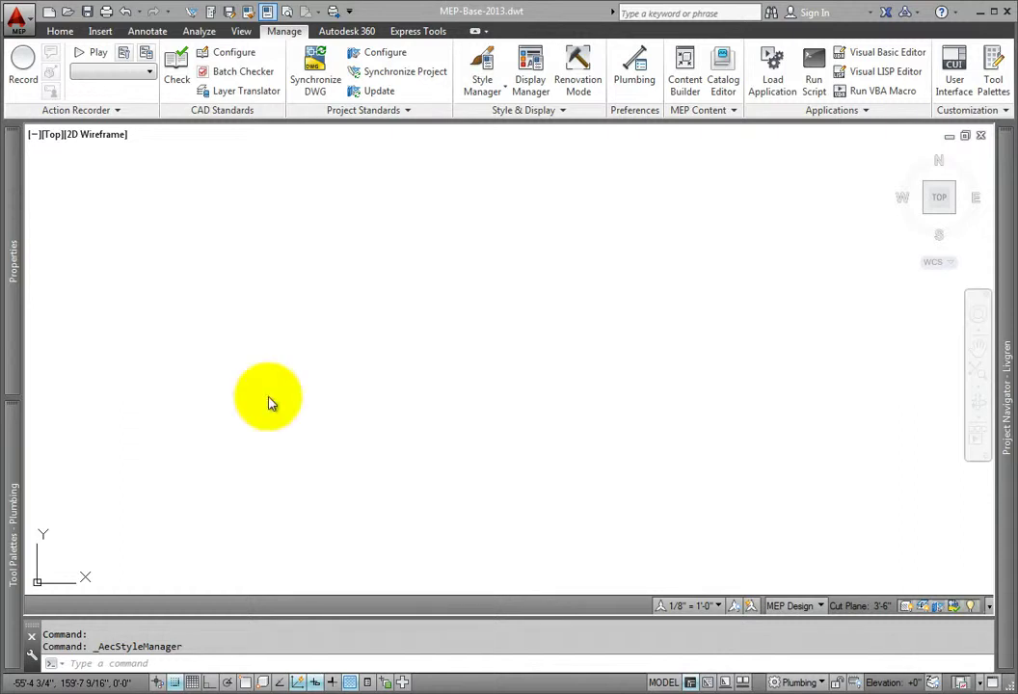
Step: Open the Style Manager and list Layer Key Styles under MEP-Base-2013.dwt's Multi-Purpose Objects
{"action": "left_click", "coordinate": [482, 77]}
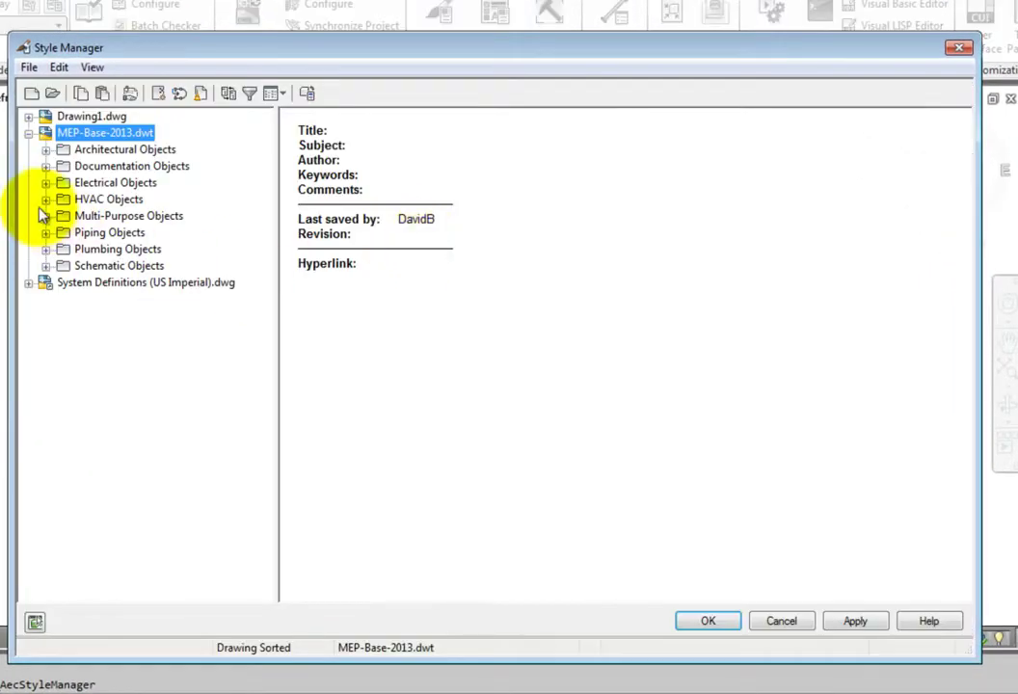
{"action": "left_click", "coordinate": [45, 216]}
{"action": "left_click", "coordinate": [63, 283]}
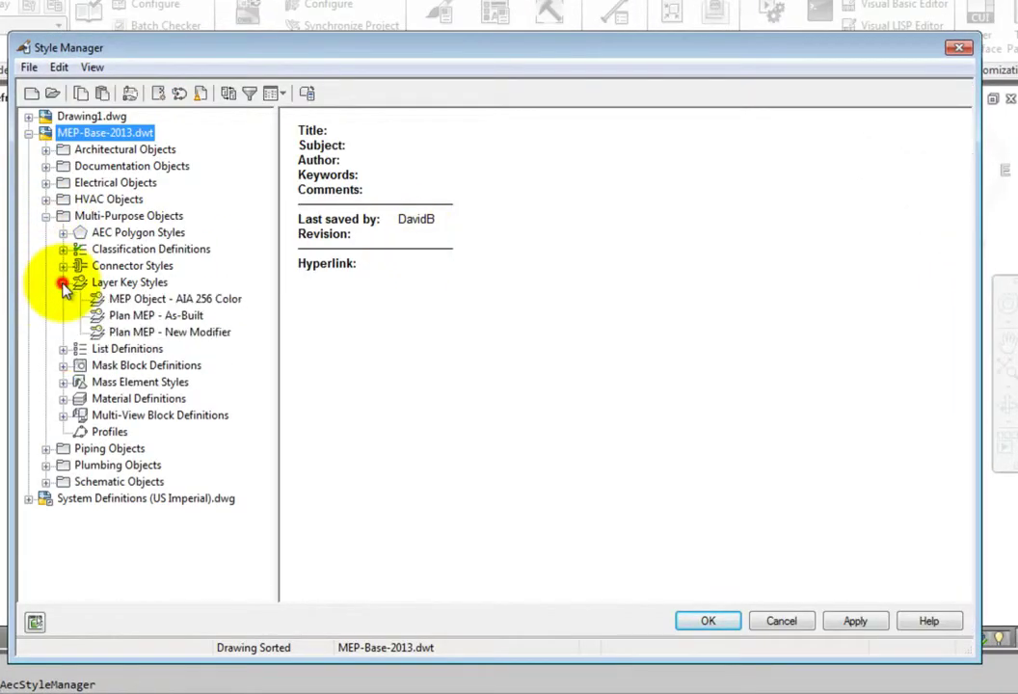
{"action": "left_click", "coordinate": [108, 284]}
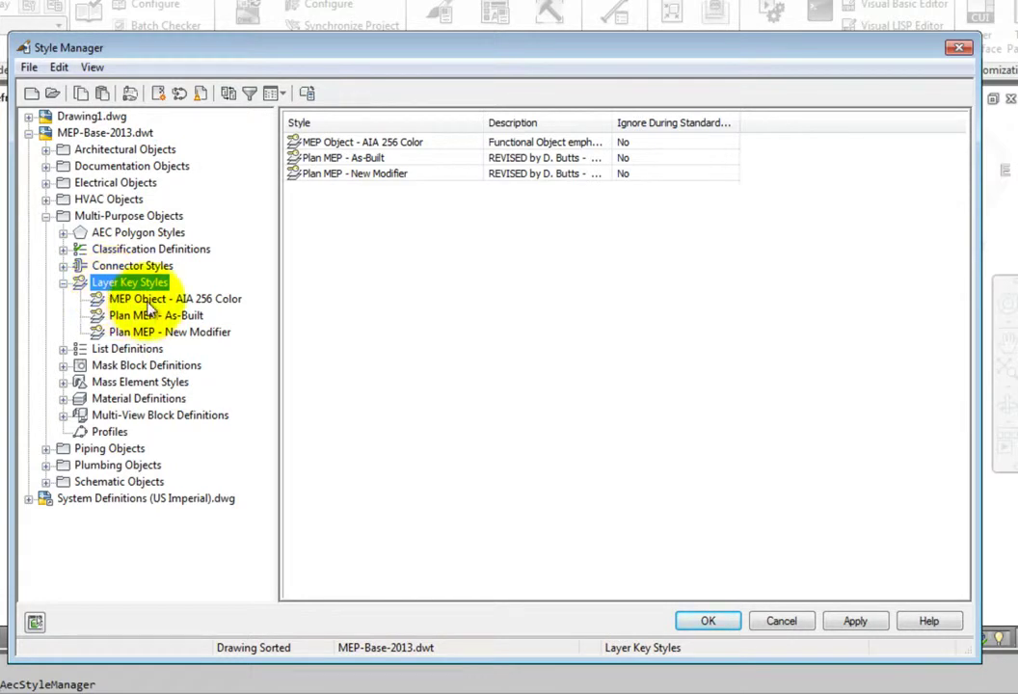
Step: Select MEP Object - AIA 256 Color, check its General tab, and return to its Keys table
{"action": "left_click", "coordinate": [149, 302]}
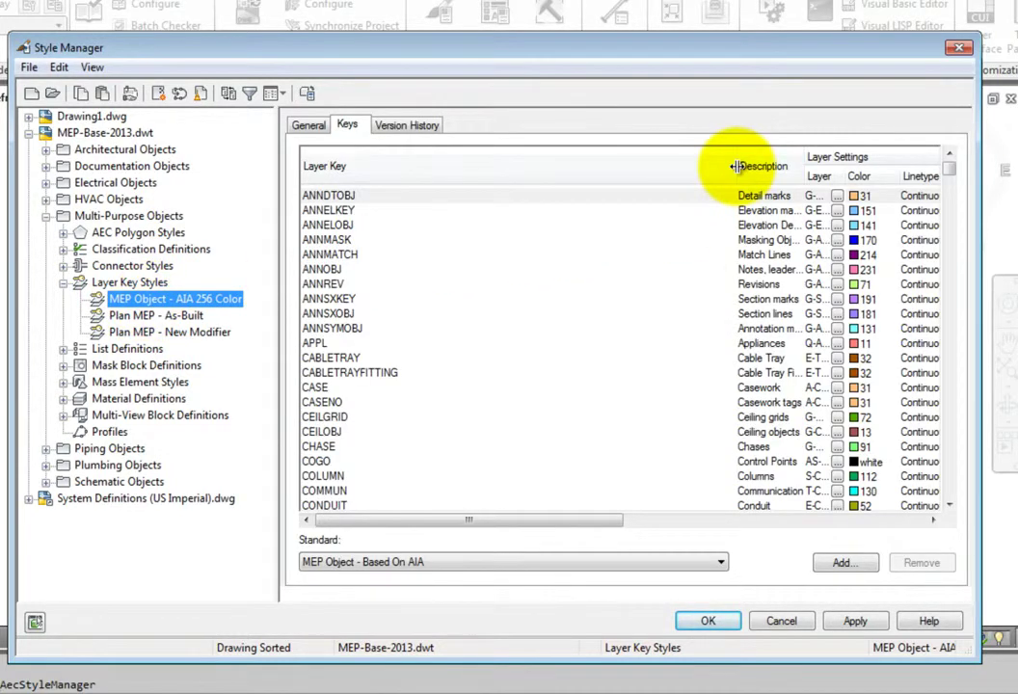
{"action": "left_click_drag", "start_coordinate": [735, 167], "coordinate": [453, 183]}
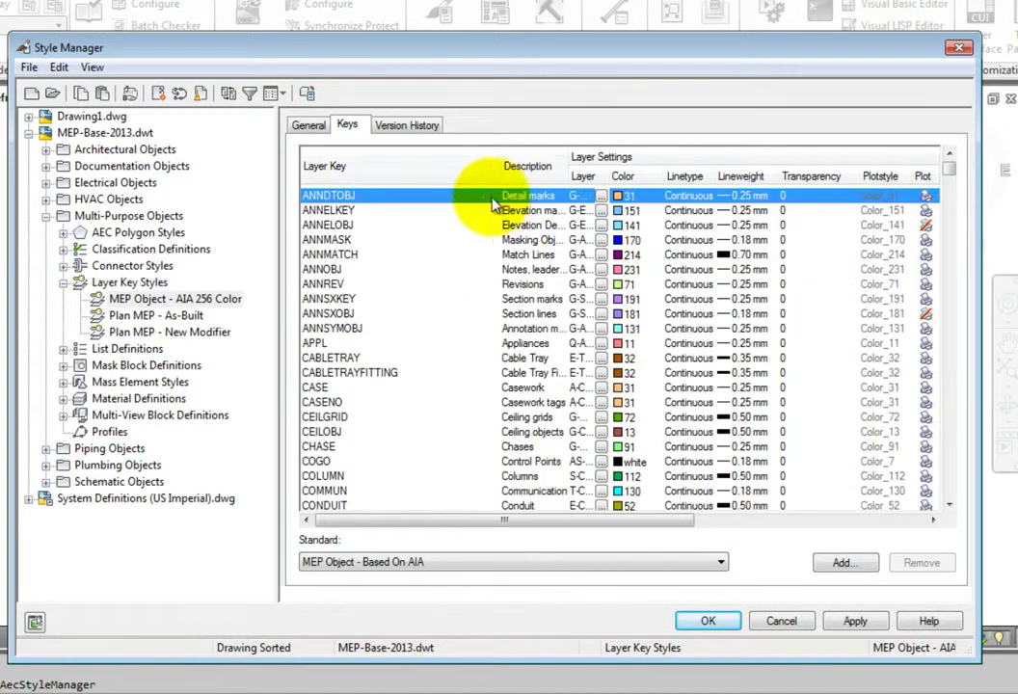
{"action": "left_click", "coordinate": [309, 125]}
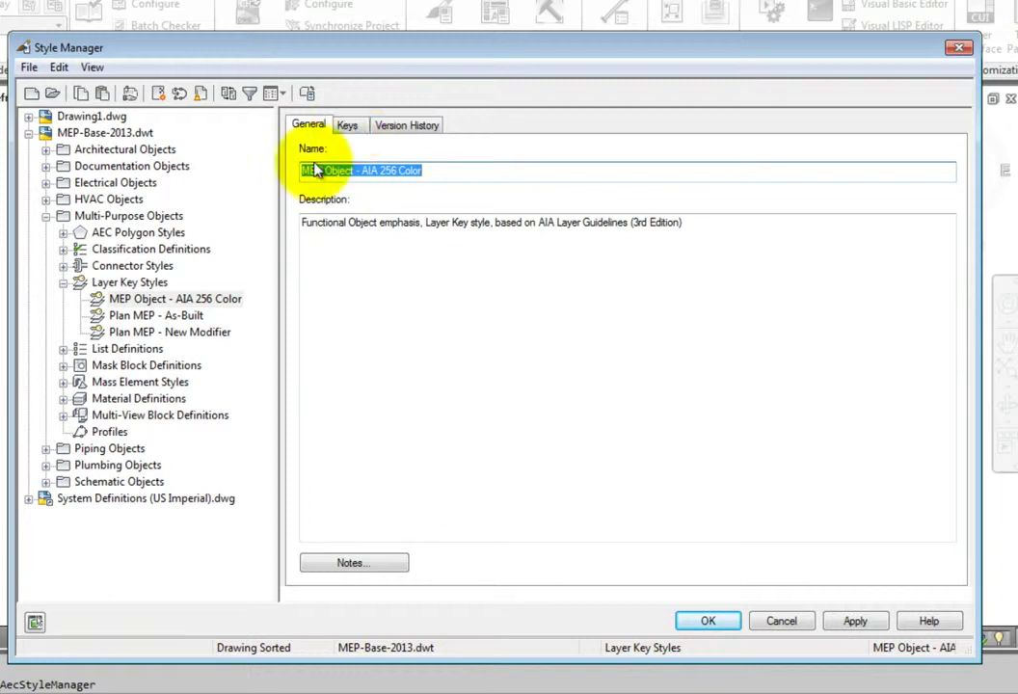
{"action": "left_click", "coordinate": [141, 298]}
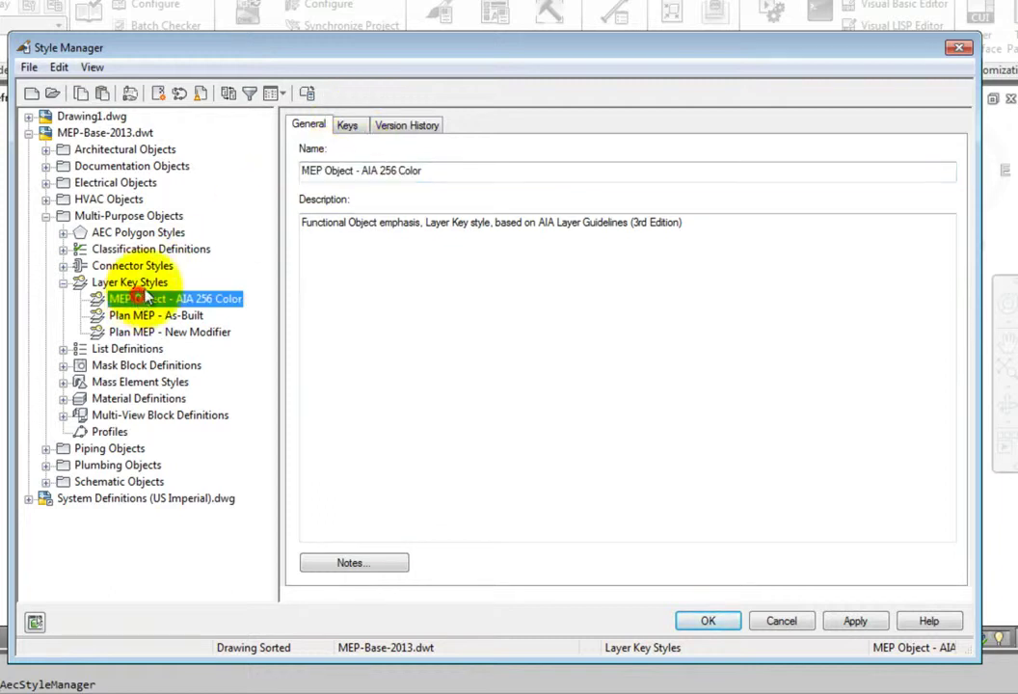
{"action": "left_click", "coordinate": [349, 126]}
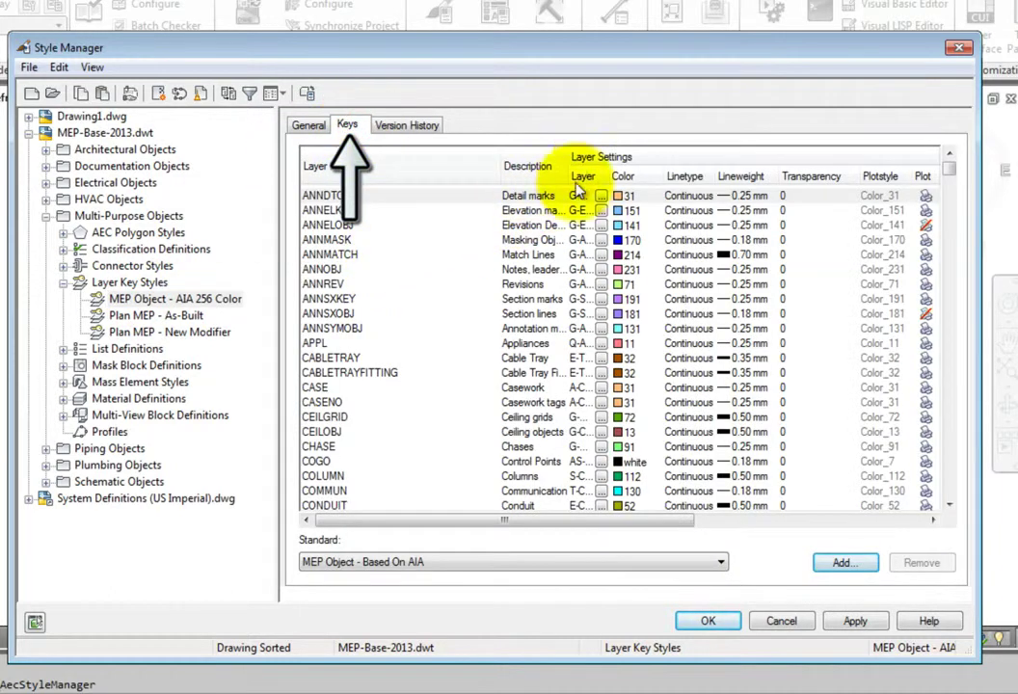
Step: Widen the Layer column and scroll to the duct and electrical keys like E-DV-DEVICE
{"action": "left_click_drag", "start_coordinate": [568, 159], "coordinate": [821, 175]}
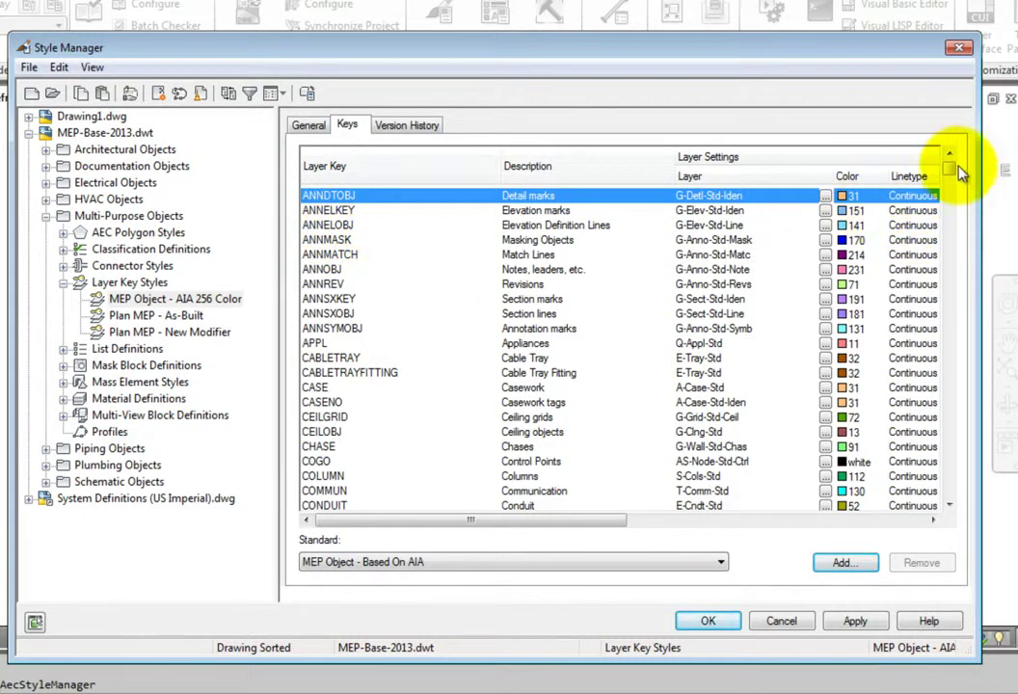
{"action": "mouse_move", "coordinate": [956, 166]}
{"action": "left_mouse_down"}
{"action": "mouse_move", "coordinate": [952, 541]}
{"action": "mouse_move", "coordinate": [948, 253]}
{"action": "mouse_move", "coordinate": [965, 171]}
{"action": "left_mouse_up"}
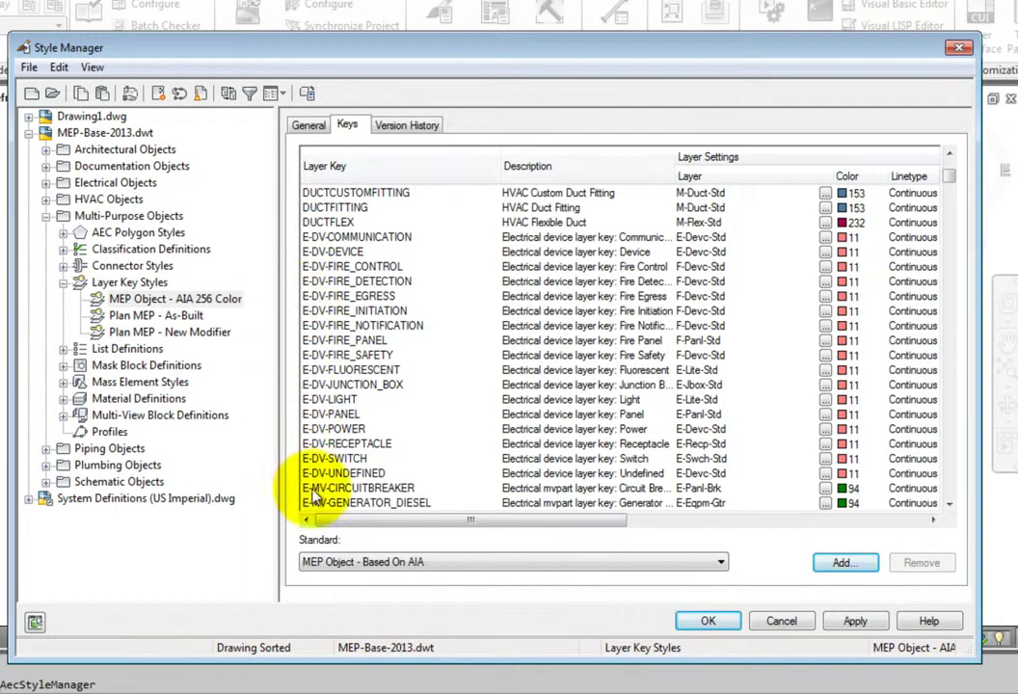
Step: Widen the Description column and inspect the E-MV-SWITCHGEAR and E-SY-CABL-DATA key names
{"action": "left_click", "coordinate": [949, 504]}
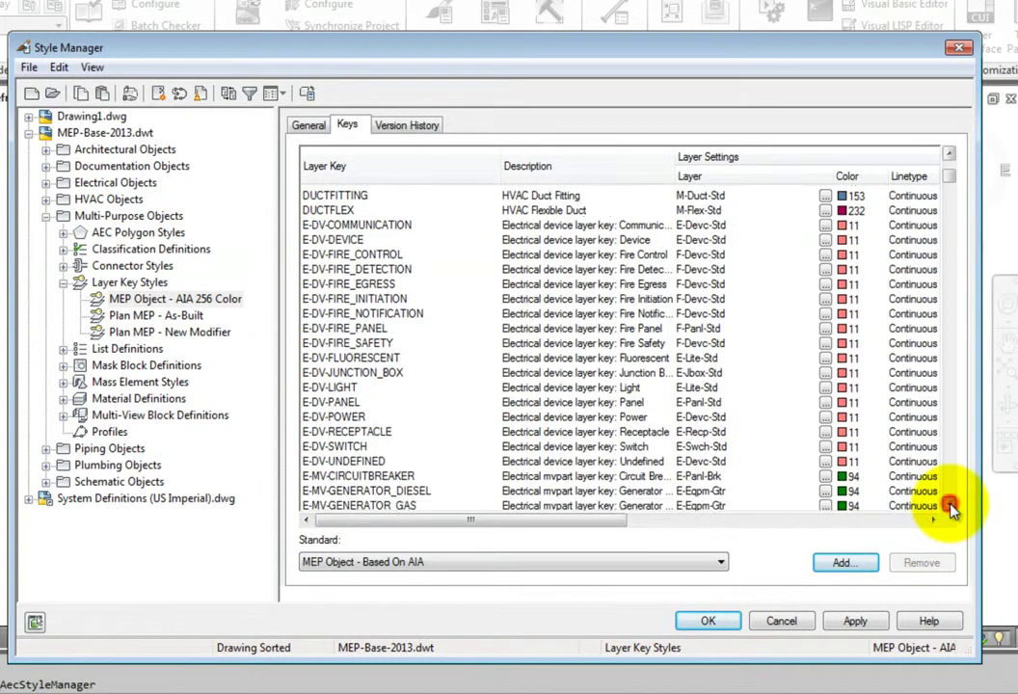
{"action": "left_click_drag", "start_coordinate": [949, 506], "coordinate": [949, 508]}
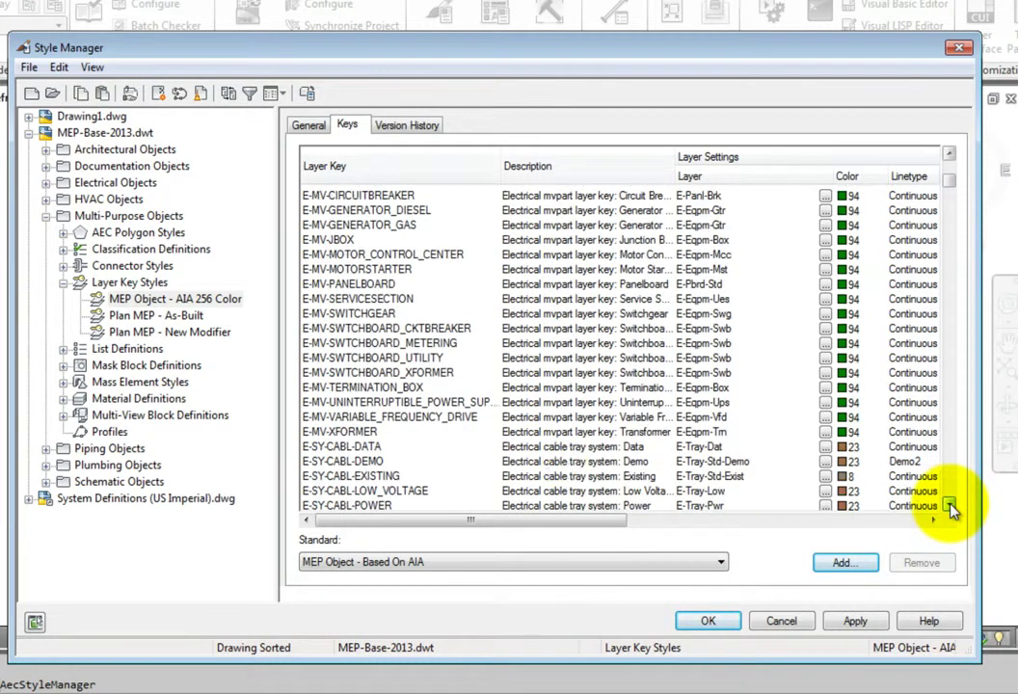
{"action": "double_click", "coordinate": [318, 314]}
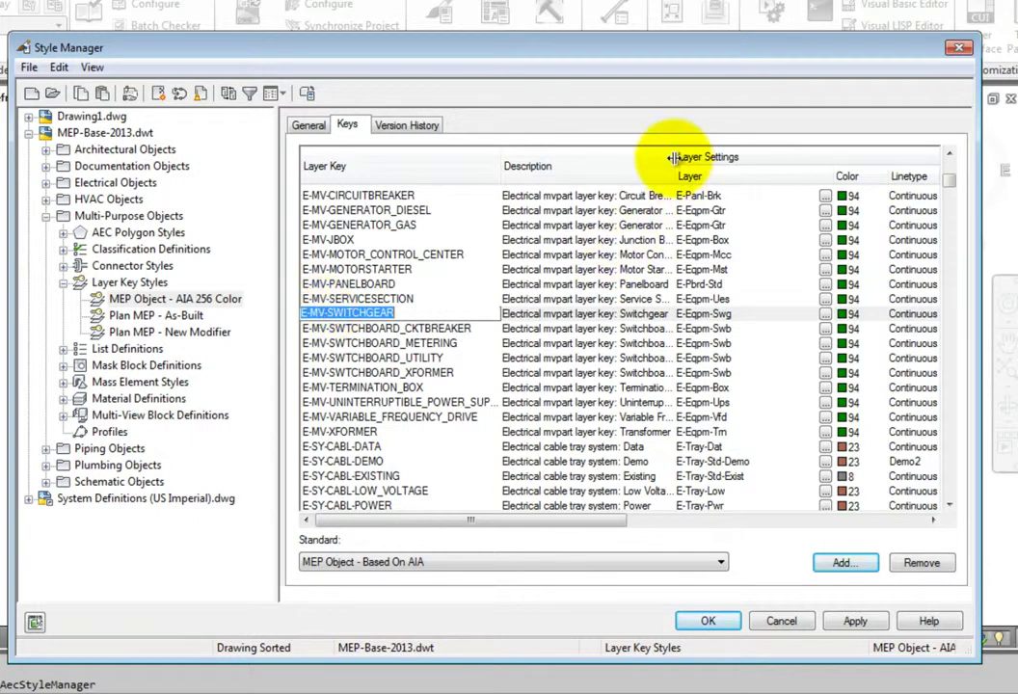
{"action": "left_click_drag", "start_coordinate": [674, 158], "coordinate": [715, 171]}
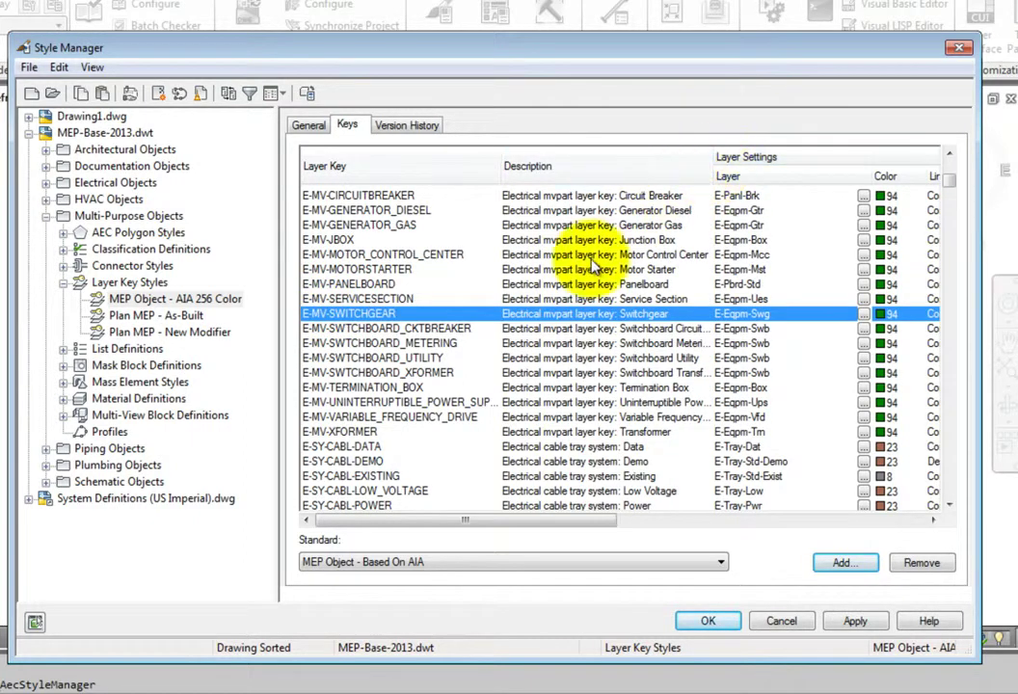
{"action": "double_click", "coordinate": [332, 447]}
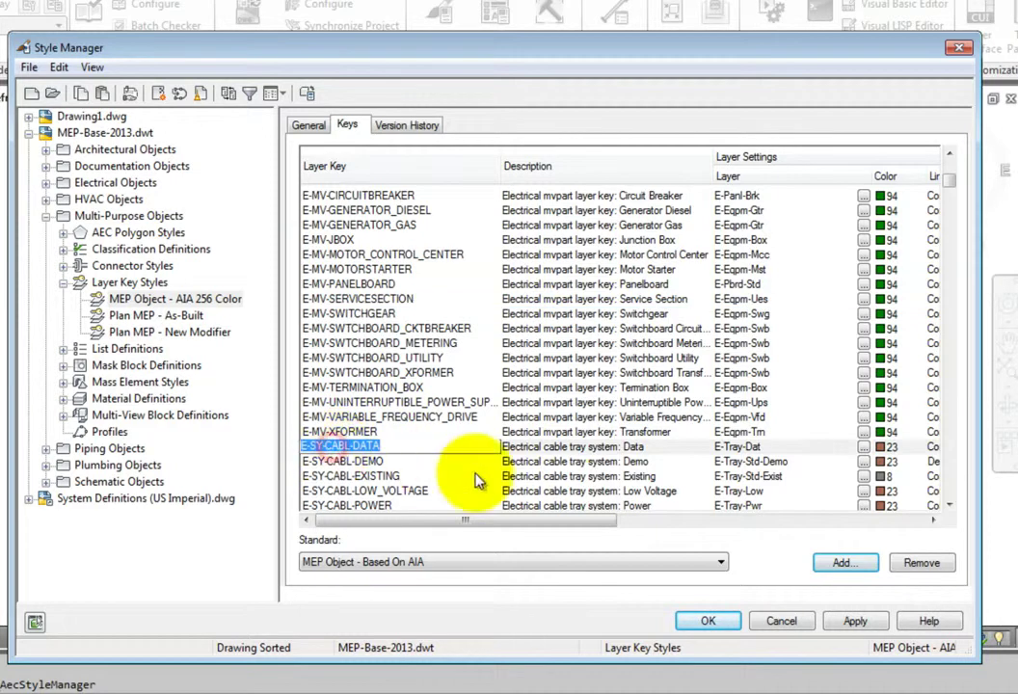
Step: Inspect the E-SY-DEVC-LIGHTING_120V key, then select the CEILOBJ and ANNOBJ keys
{"action": "left_click_drag", "start_coordinate": [949, 506], "coordinate": [949, 507]}
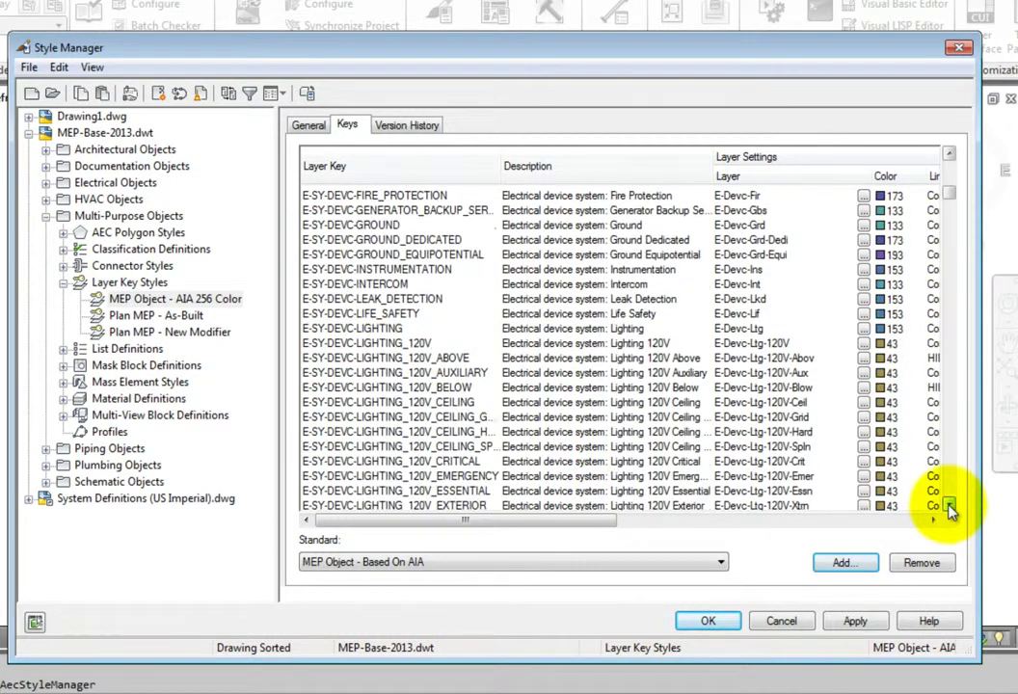
{"action": "double_click", "coordinate": [382, 345]}
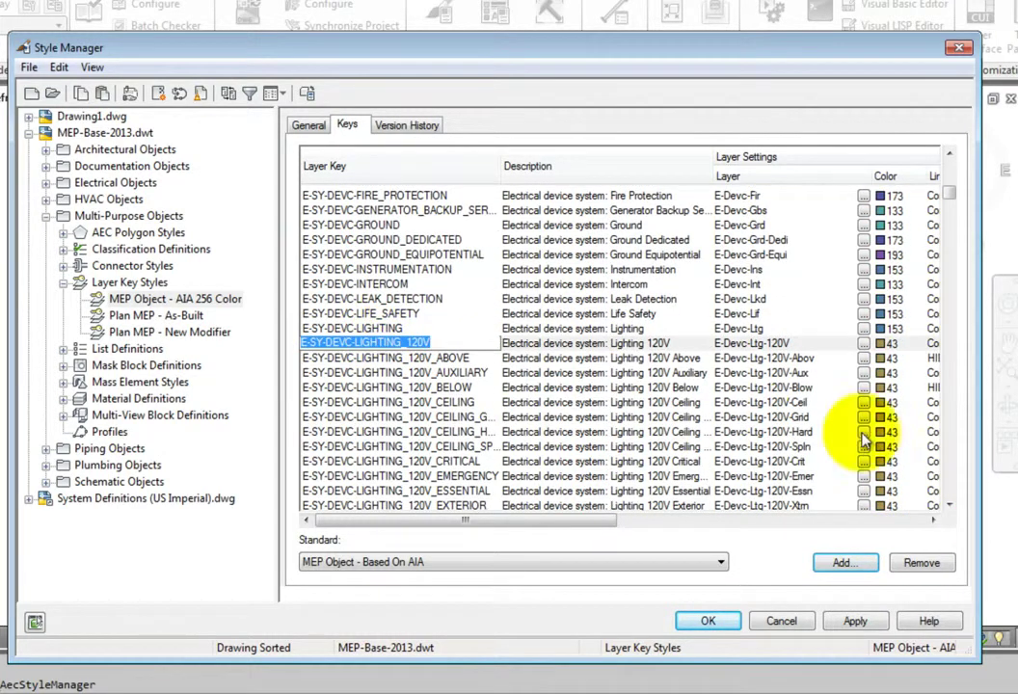
{"action": "left_click_drag", "start_coordinate": [952, 196], "coordinate": [954, 163]}
{"action": "left_click", "coordinate": [354, 430]}
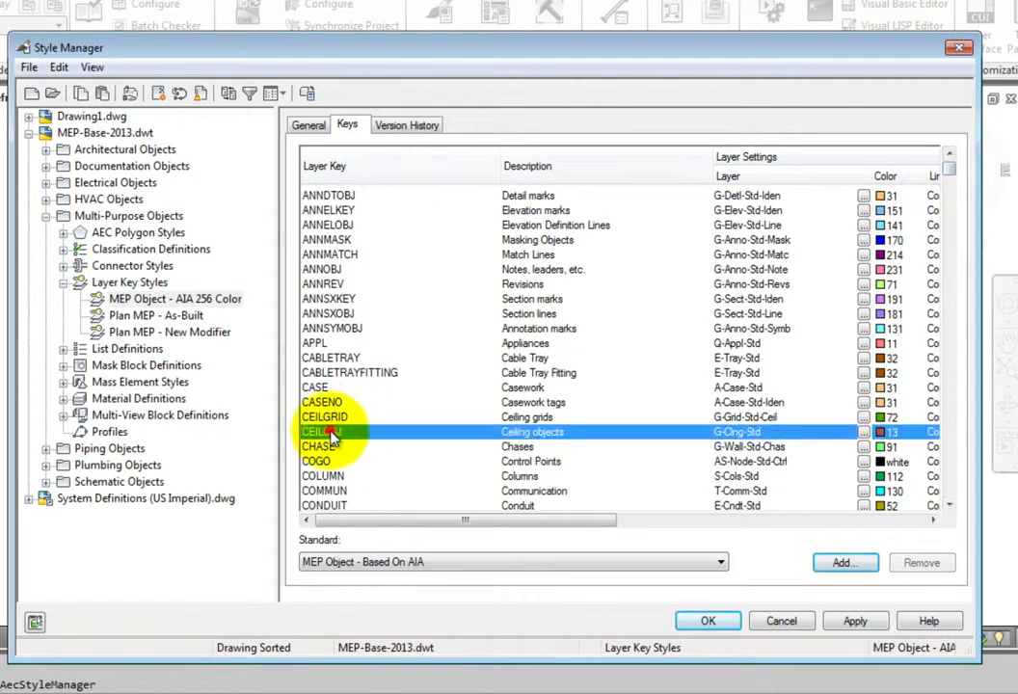
{"action": "left_click", "coordinate": [333, 270]}
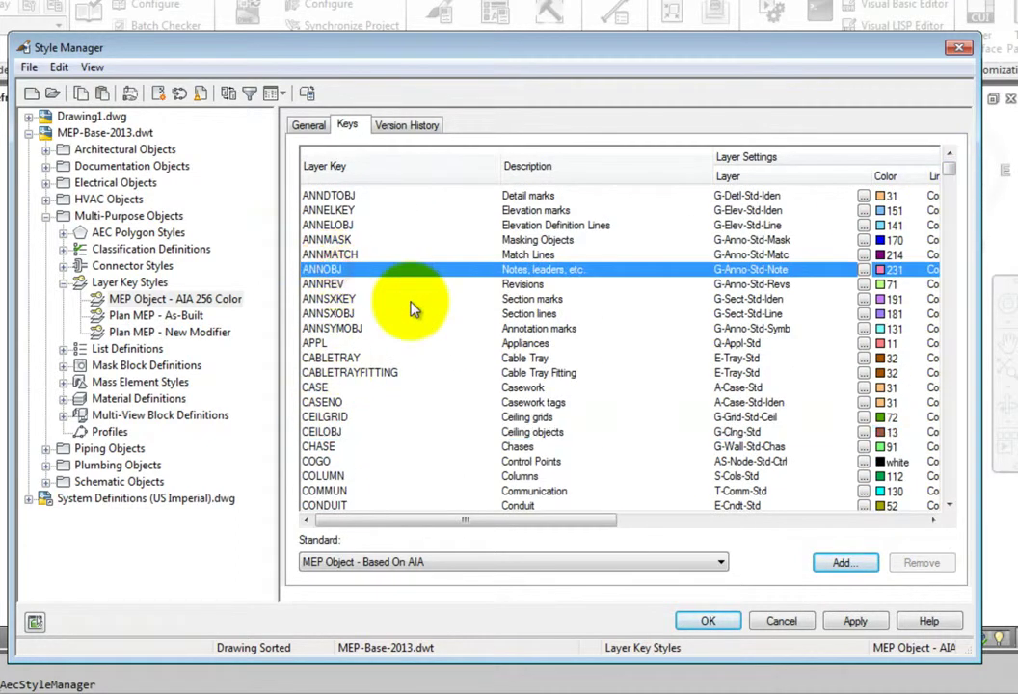
{"action": "left_click_drag", "start_coordinate": [954, 171], "coordinate": [958, 200]}
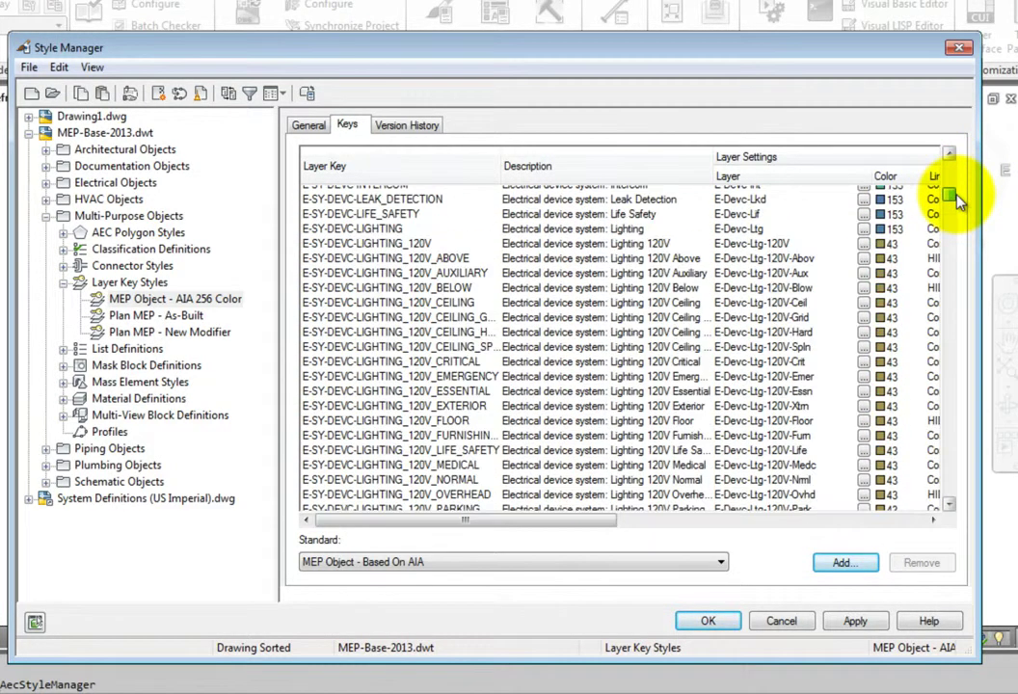
{"action": "left_click", "coordinate": [366, 231]}
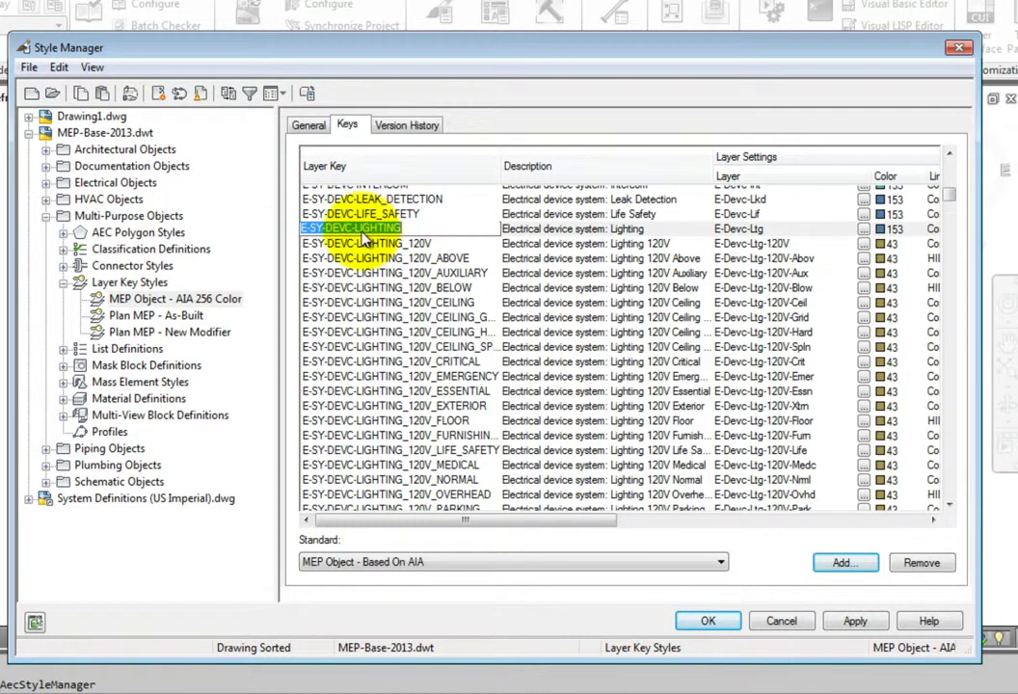
{"action": "left_click", "coordinate": [672, 231]}
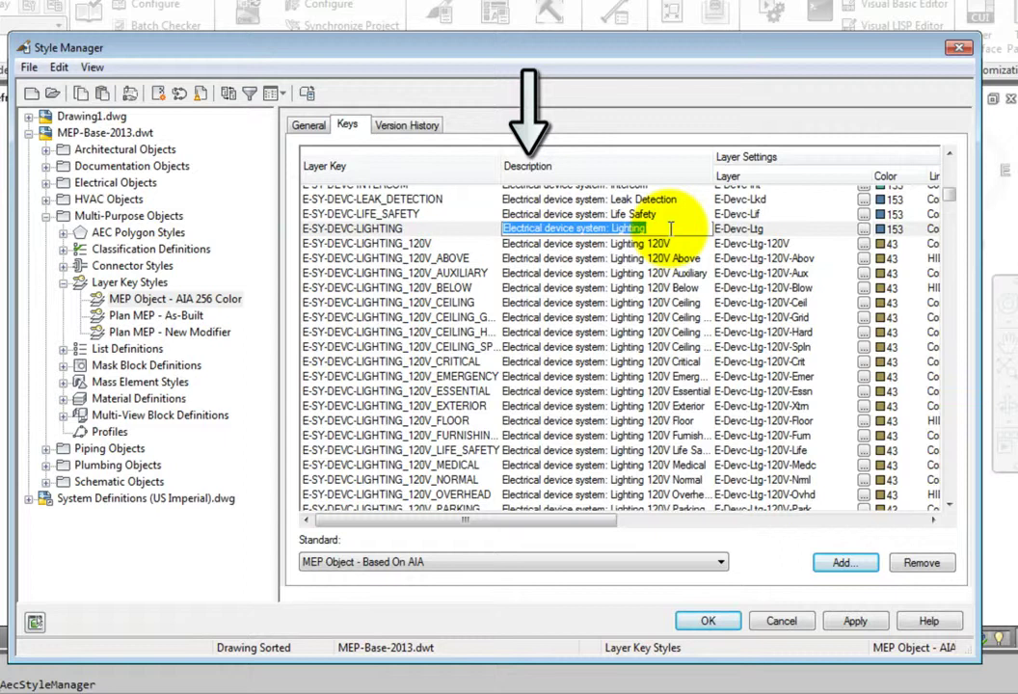
{"action": "left_click", "coordinate": [674, 245]}
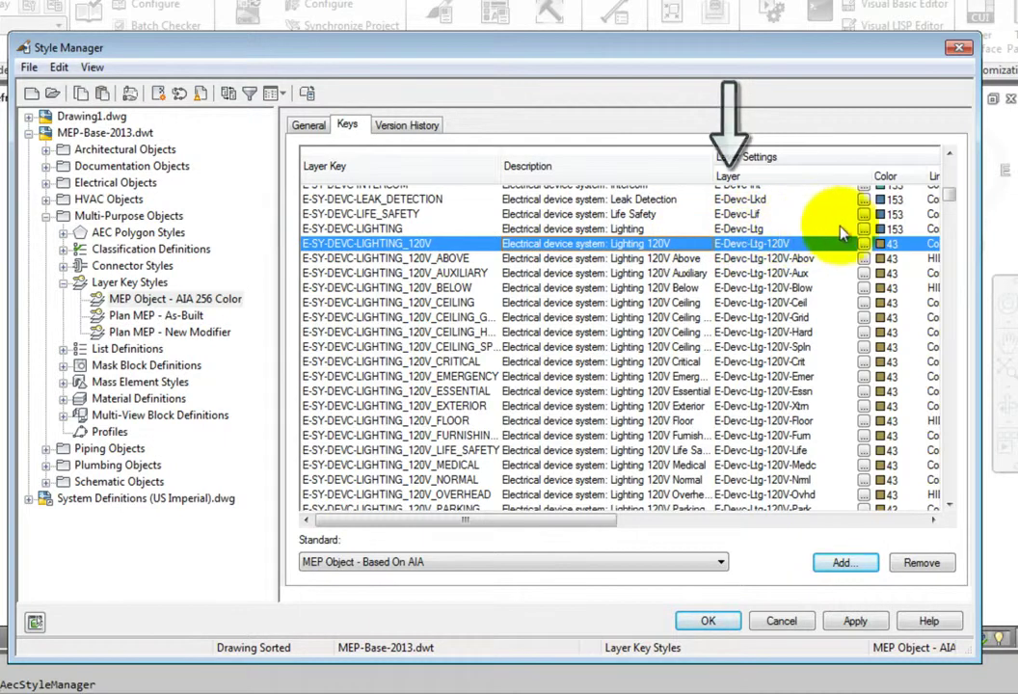
{"action": "left_click", "coordinate": [400, 228]}
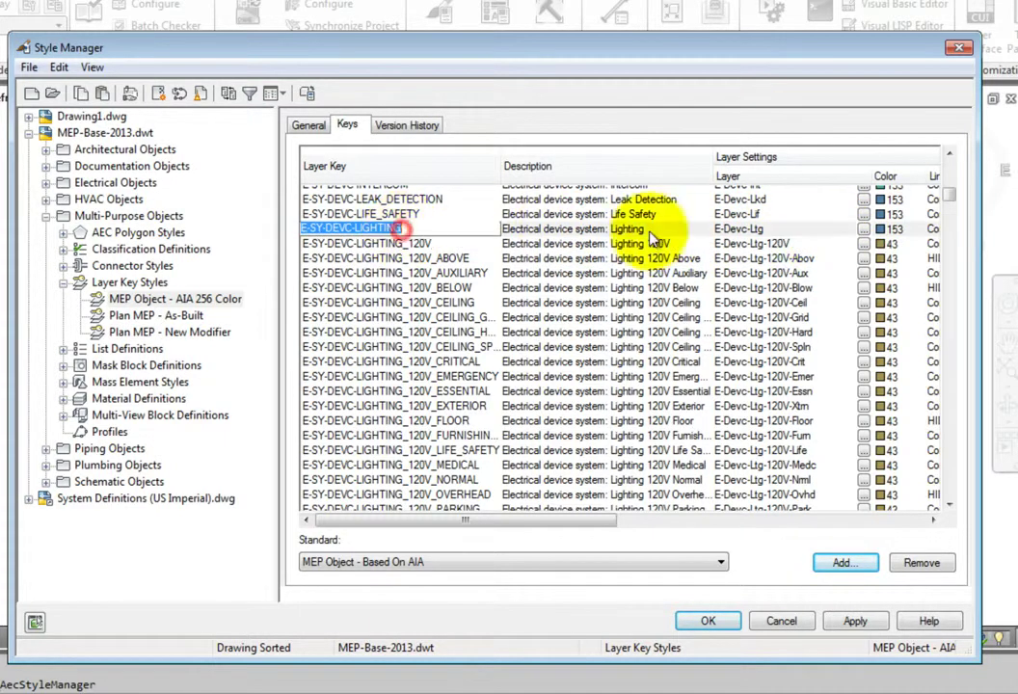
{"action": "left_click", "coordinate": [864, 229]}
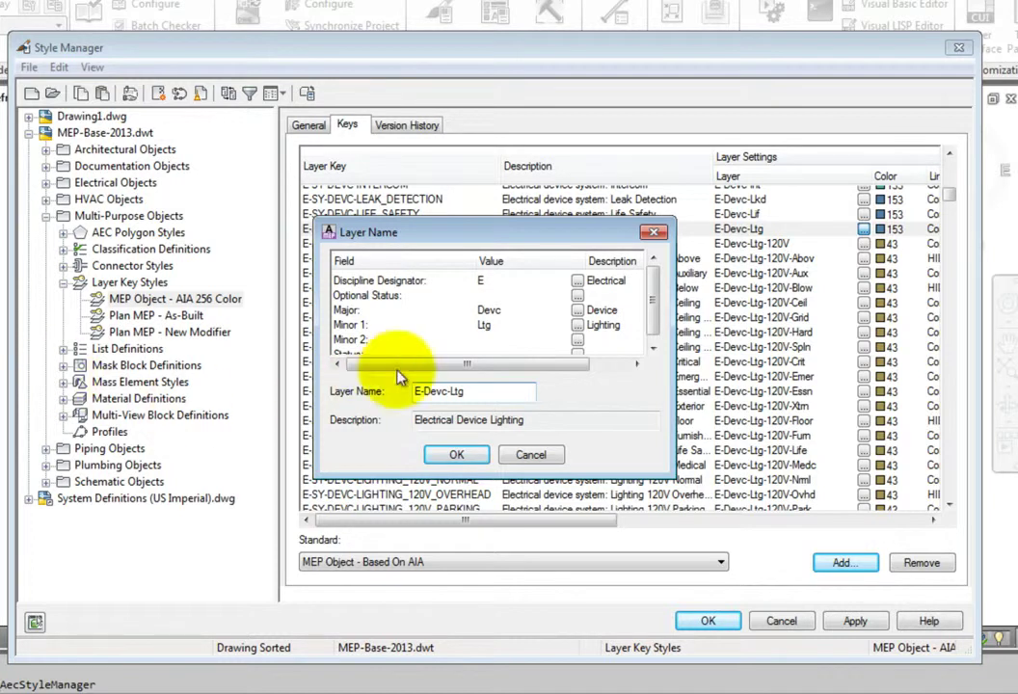
Step: Browse the Discipline, Optional Status and Major preset lists without choosing any value
{"action": "left_click", "coordinate": [576, 280]}
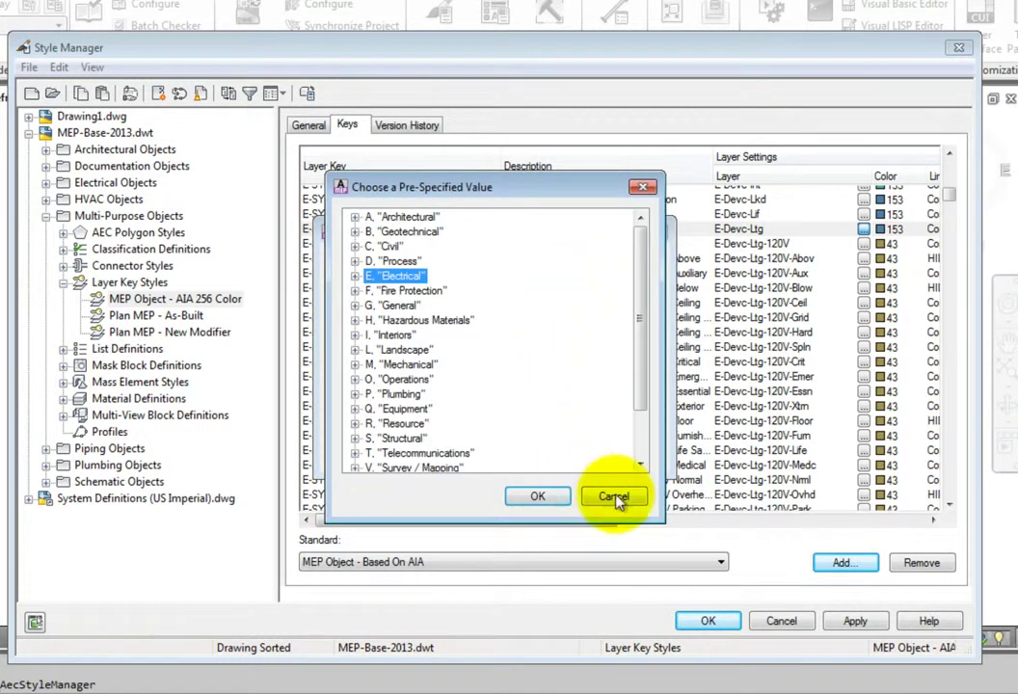
{"action": "left_click", "coordinate": [612, 496]}
{"action": "left_click", "coordinate": [578, 296]}
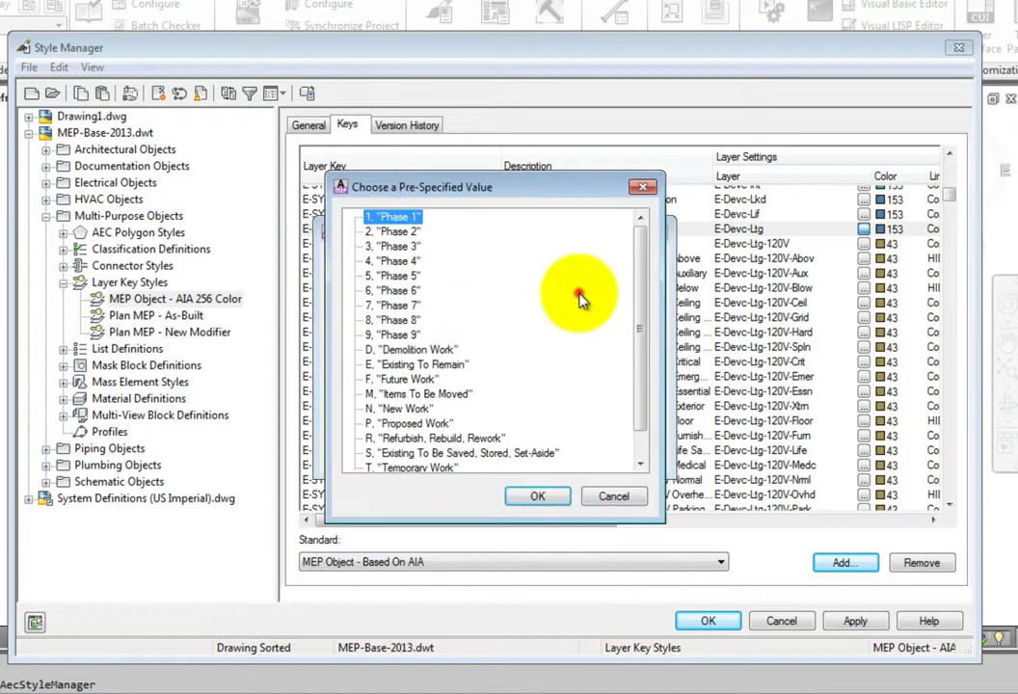
{"action": "mouse_move", "coordinate": [636, 281]}
{"action": "left_mouse_down"}
{"action": "mouse_move", "coordinate": [652, 329]}
{"action": "mouse_move", "coordinate": [655, 279]}
{"action": "left_mouse_up"}
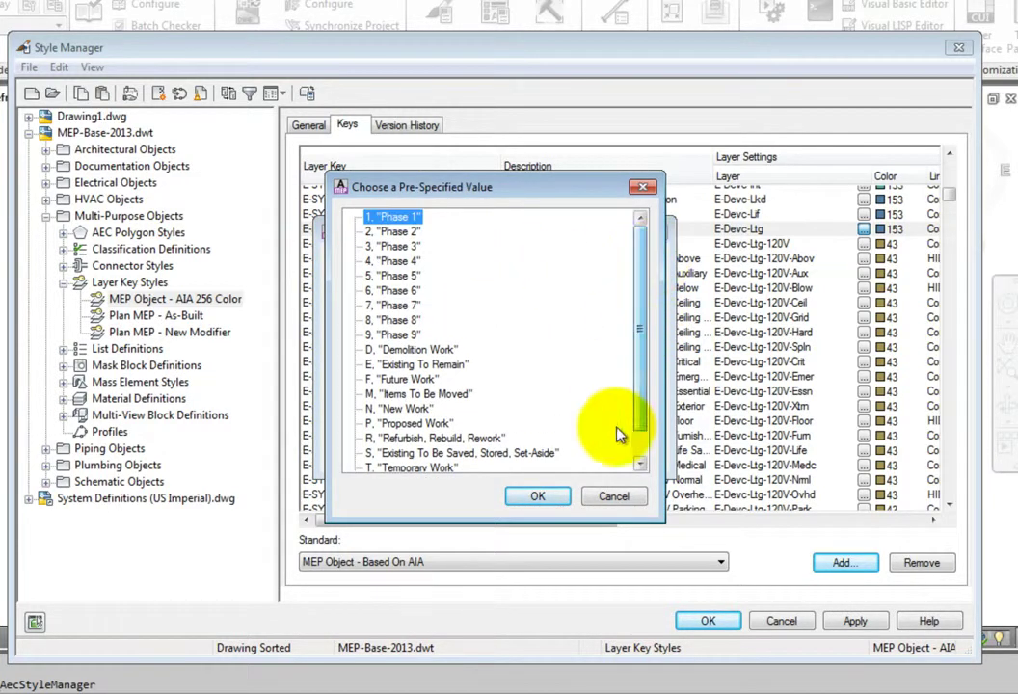
{"action": "left_click", "coordinate": [613, 495]}
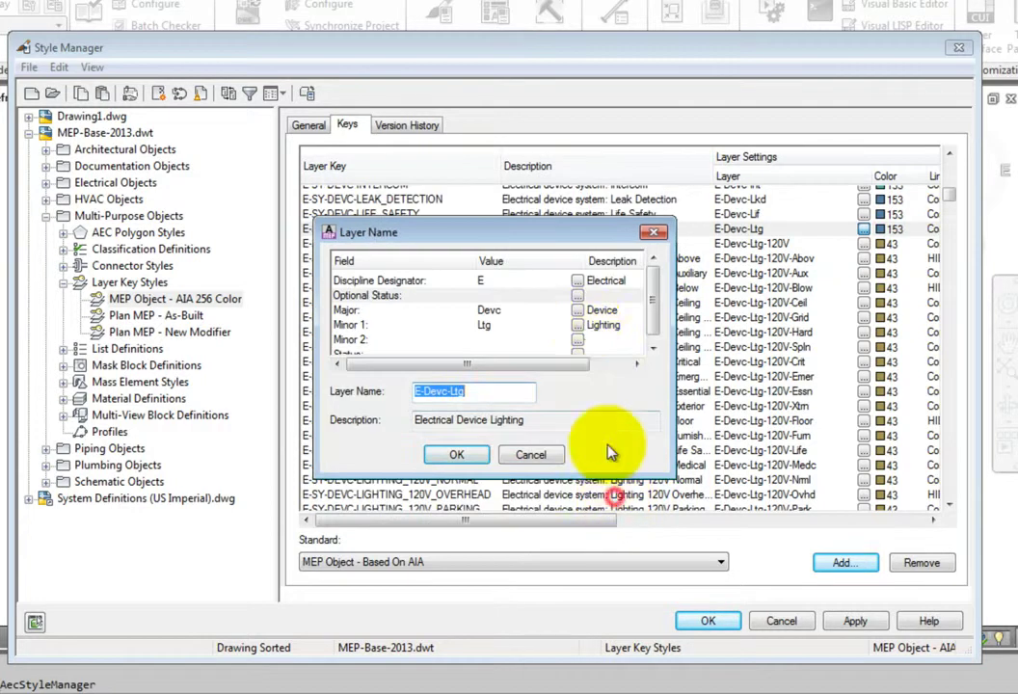
{"action": "left_click", "coordinate": [577, 310]}
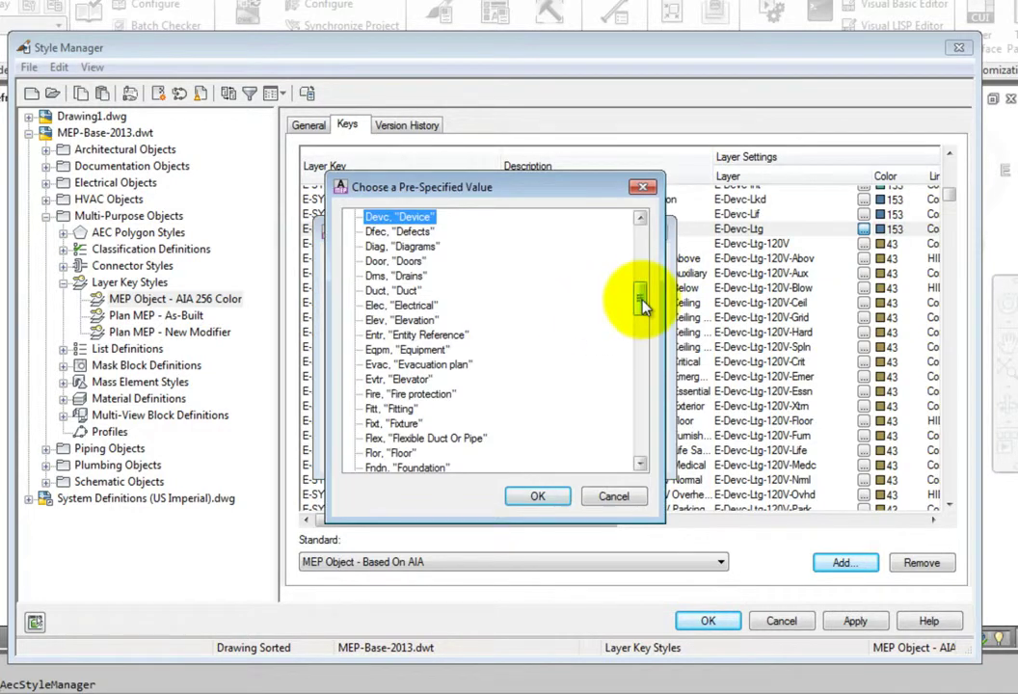
{"action": "left_click_drag", "start_coordinate": [640, 300], "coordinate": [654, 382]}
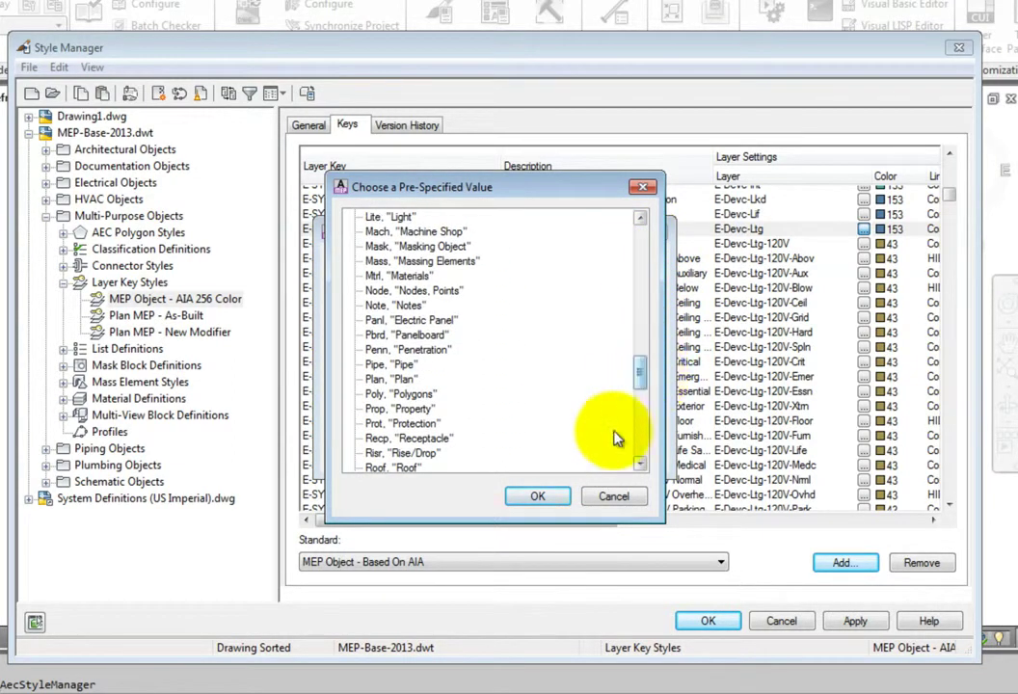
{"action": "left_click", "coordinate": [610, 497]}
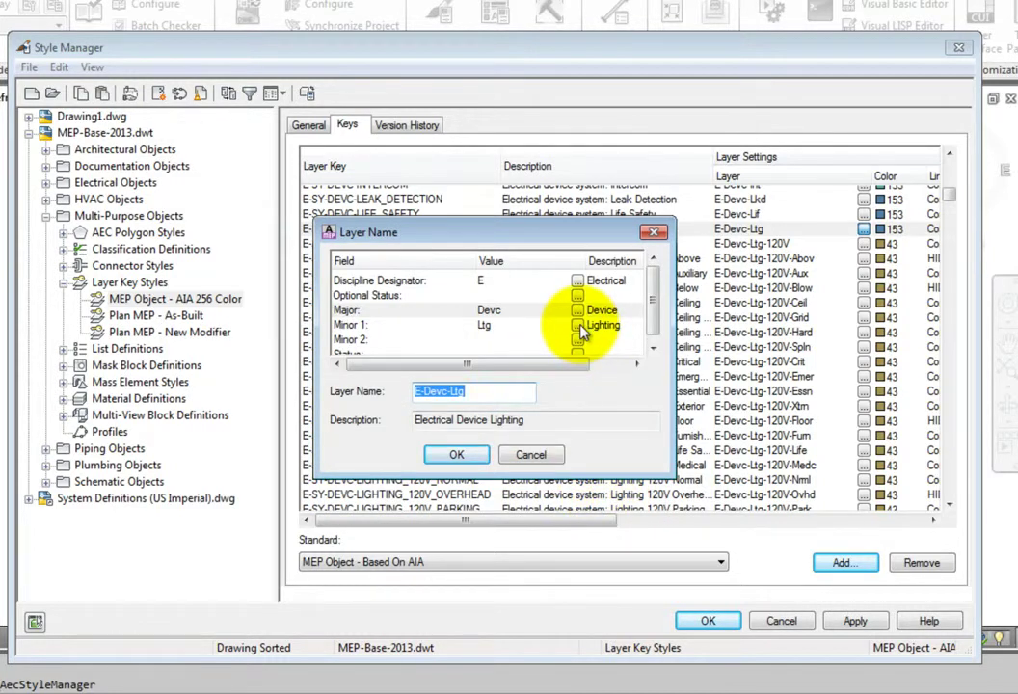
Step: Browse the Minor 1 and Status presets, then accept the unchanged E-Devc-Ltg layer name
{"action": "left_click", "coordinate": [579, 328]}
{"action": "left_click_drag", "start_coordinate": [642, 355], "coordinate": [640, 224]}
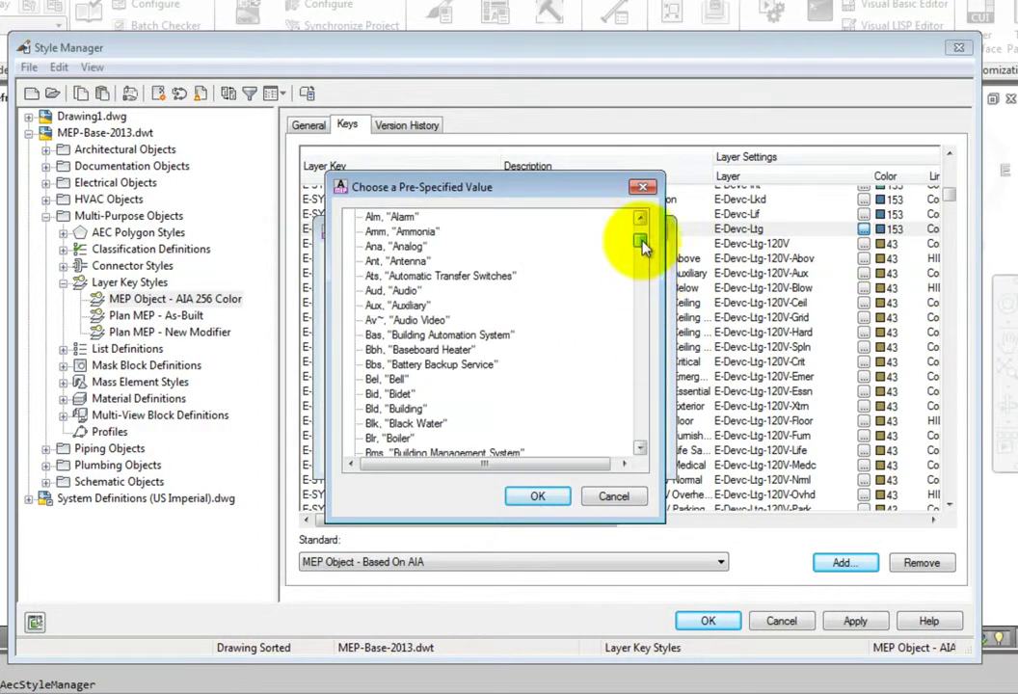
{"action": "left_click", "coordinate": [611, 497]}
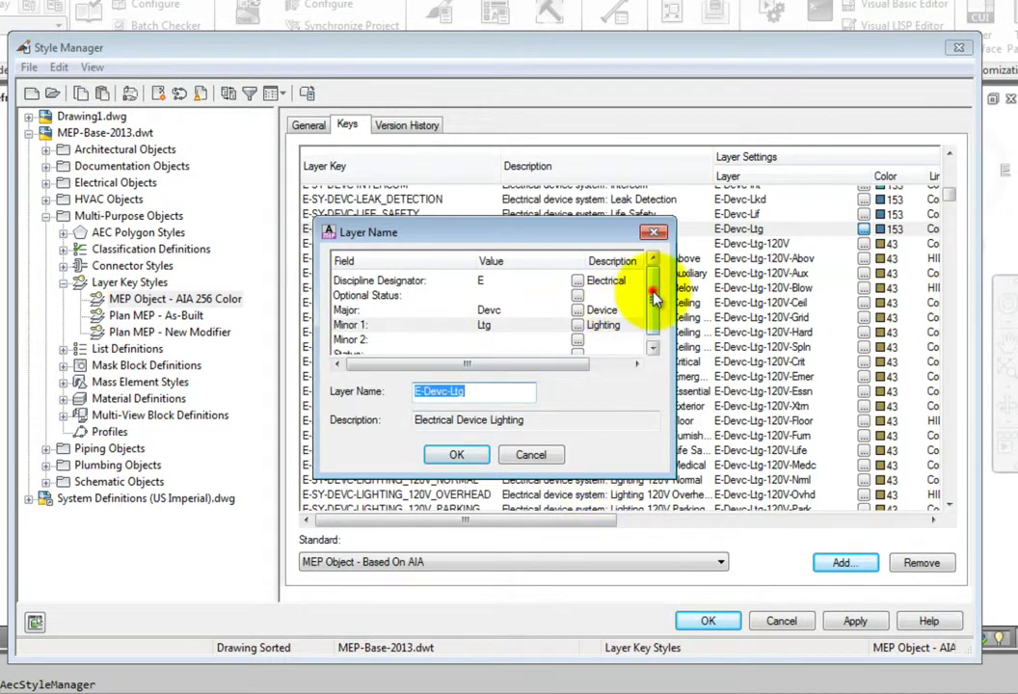
{"action": "left_click_drag", "start_coordinate": [652, 303], "coordinate": [656, 344]}
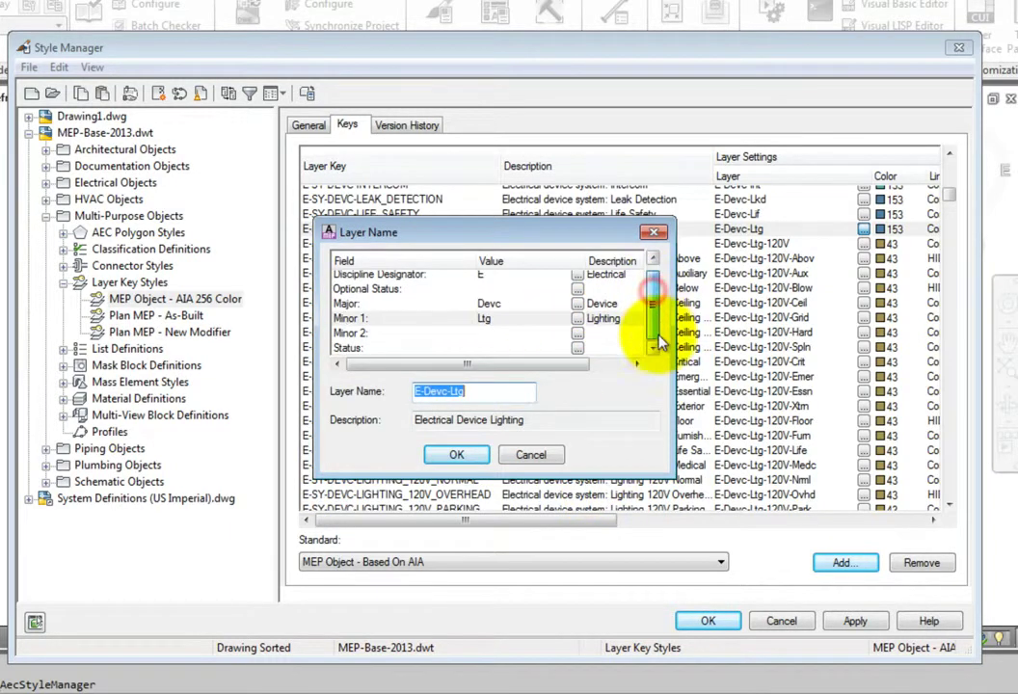
{"action": "left_click", "coordinate": [577, 348]}
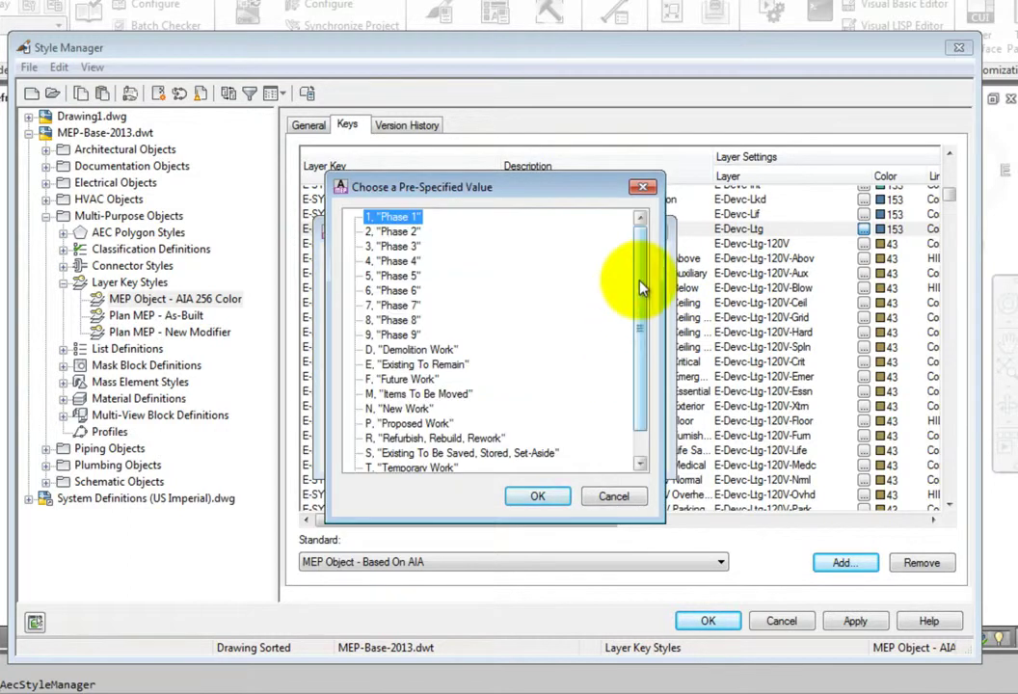
{"action": "left_click_drag", "start_coordinate": [641, 287], "coordinate": [646, 347]}
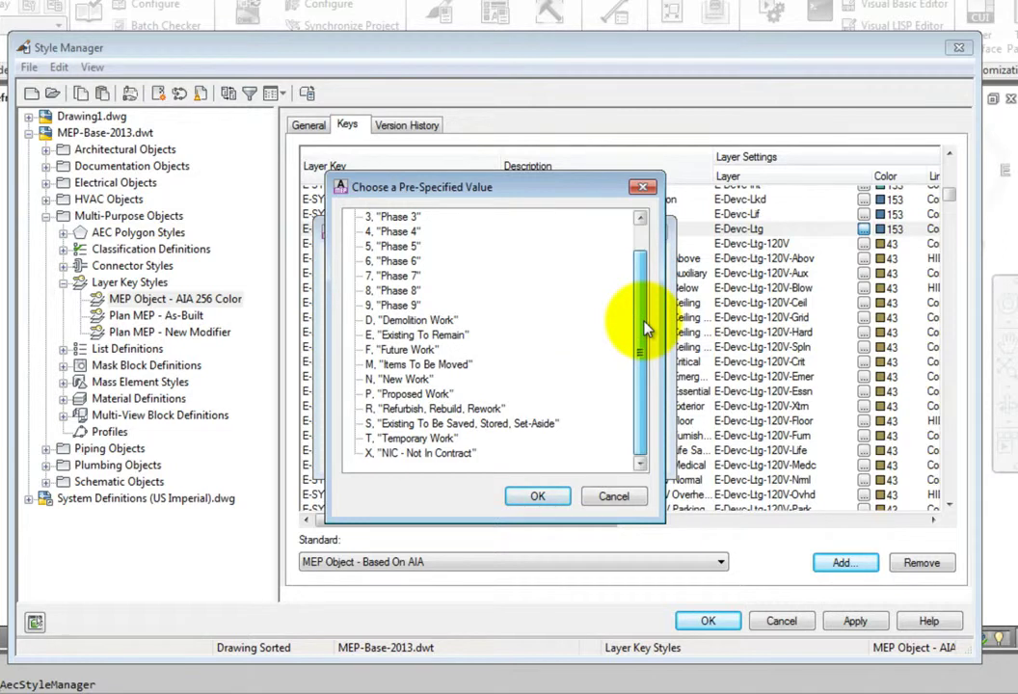
{"action": "left_click_drag", "start_coordinate": [648, 318], "coordinate": [643, 273]}
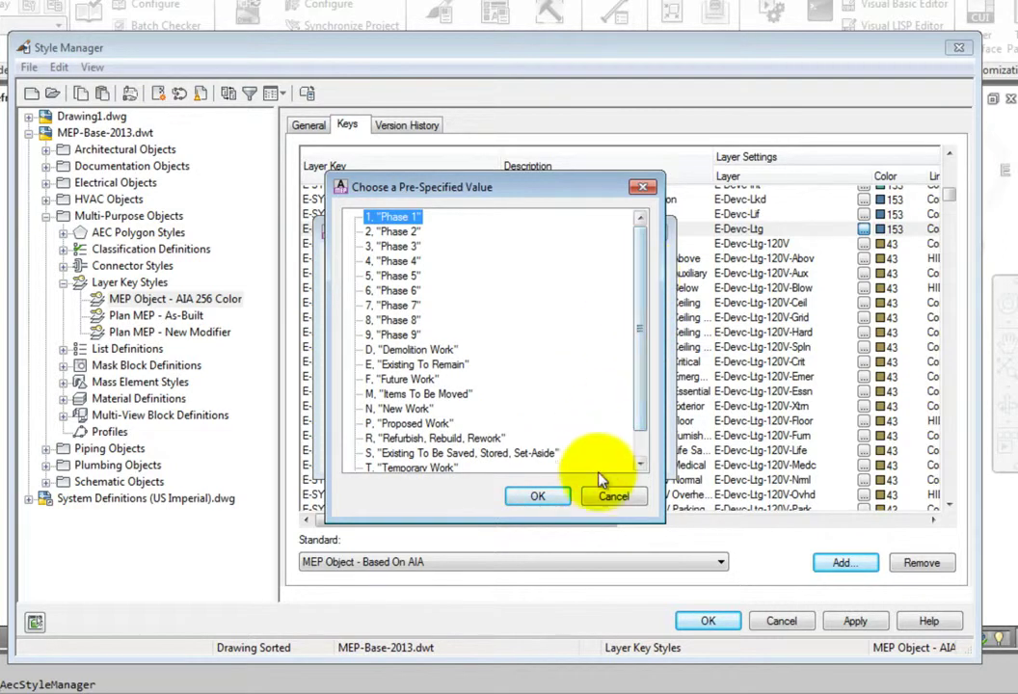
{"action": "left_click", "coordinate": [609, 498]}
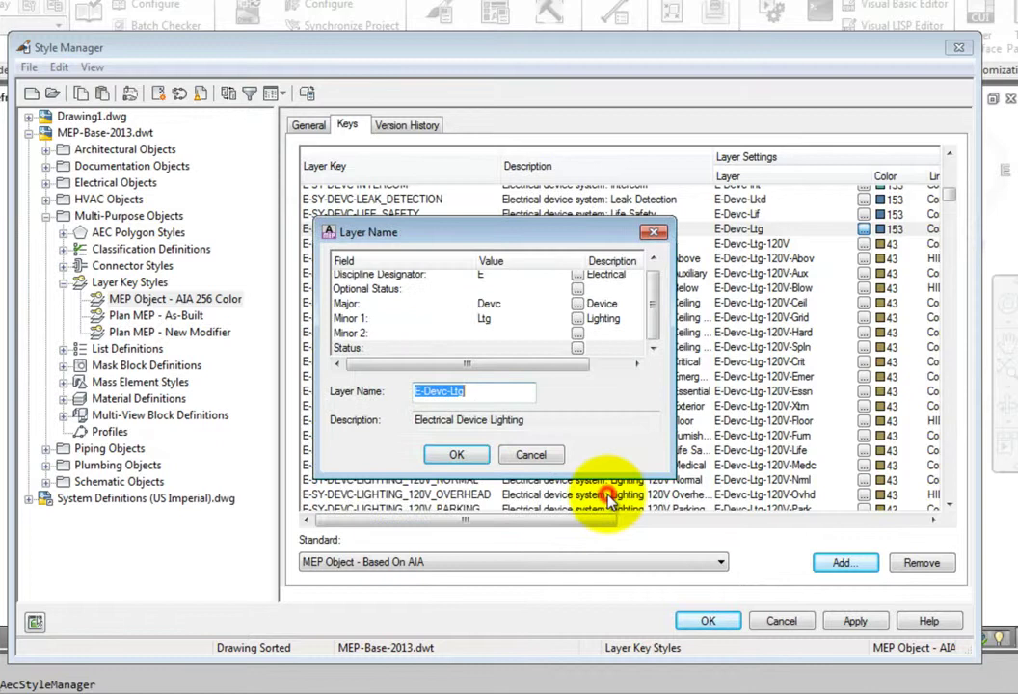
{"action": "left_click", "coordinate": [466, 517]}
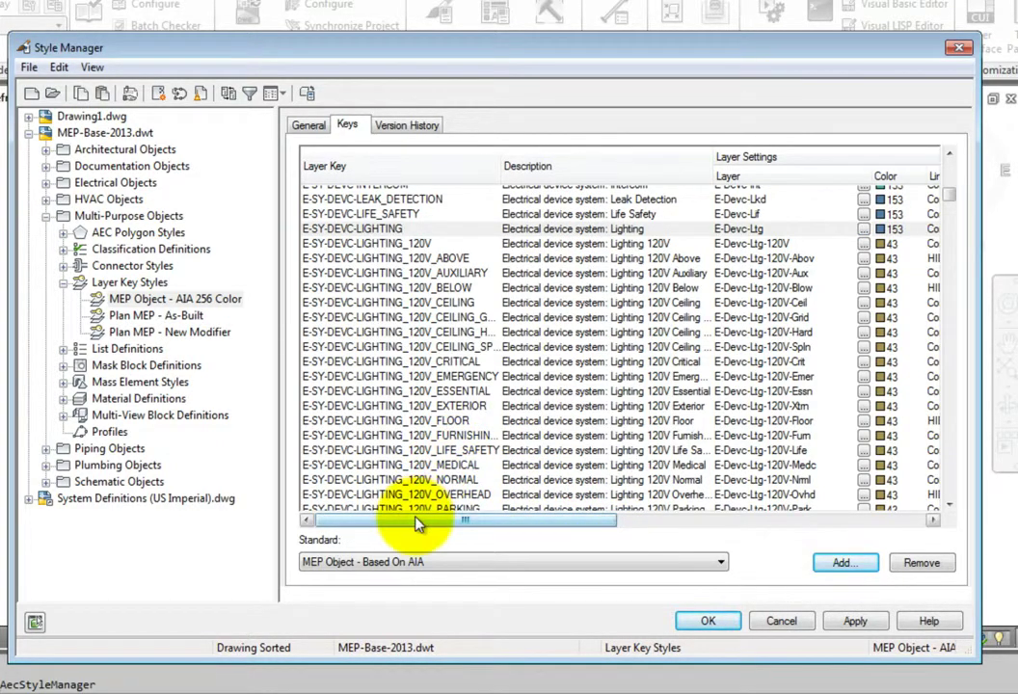
Step: Expand Electrical Objects and scroll the Keys table across its color, linetype and override columns
{"action": "double_click", "coordinate": [357, 245]}
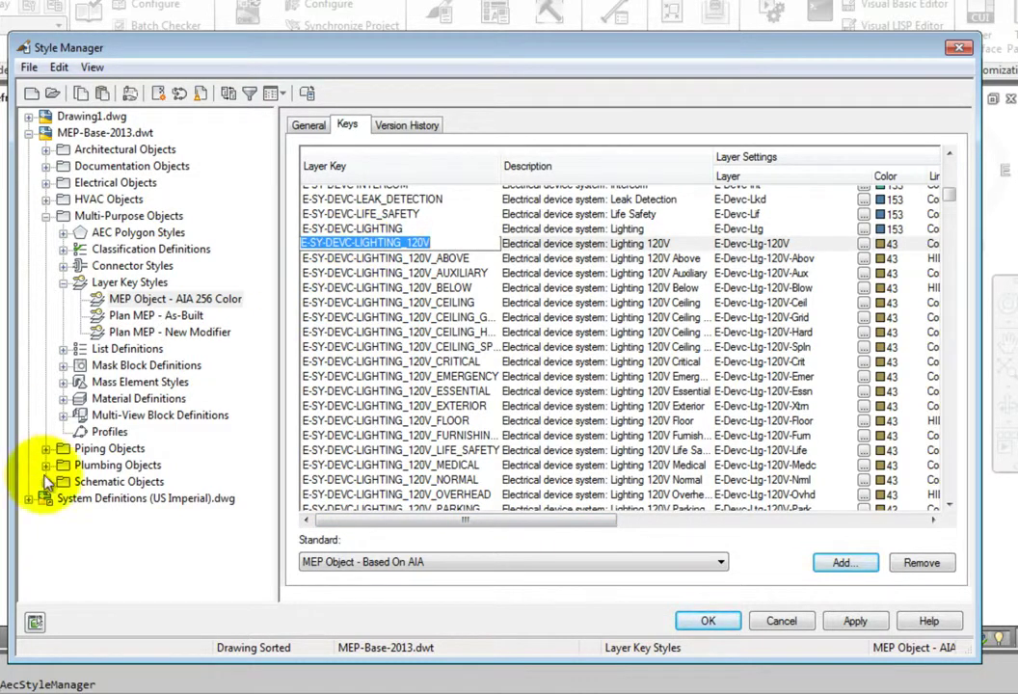
{"action": "left_click", "coordinate": [45, 182]}
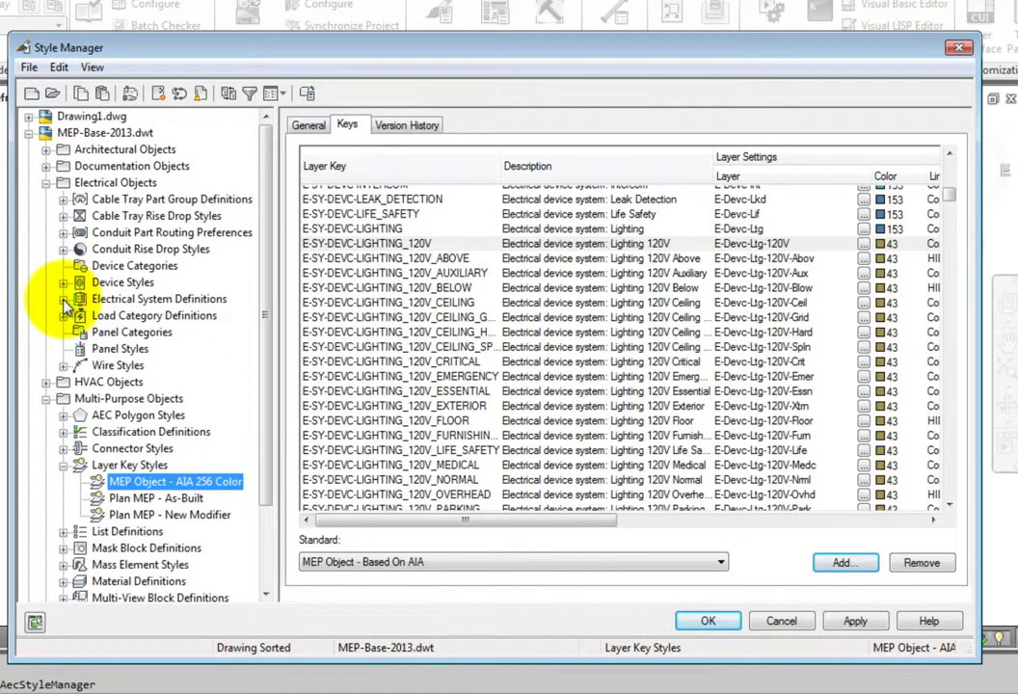
{"action": "left_click", "coordinate": [761, 244]}
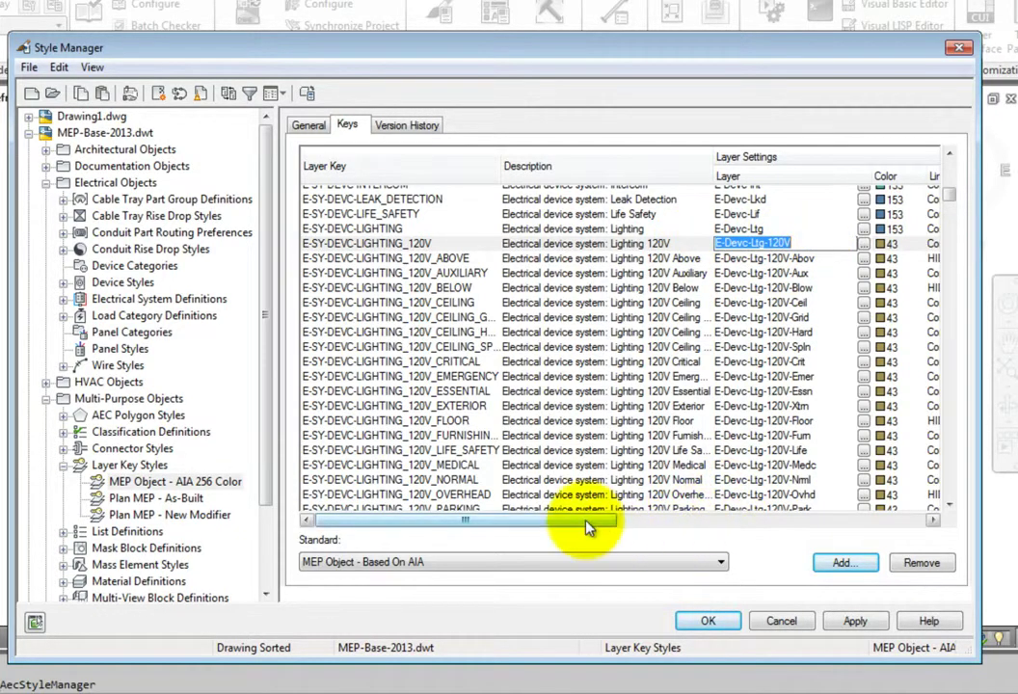
{"action": "left_click_drag", "start_coordinate": [588, 526], "coordinate": [739, 533]}
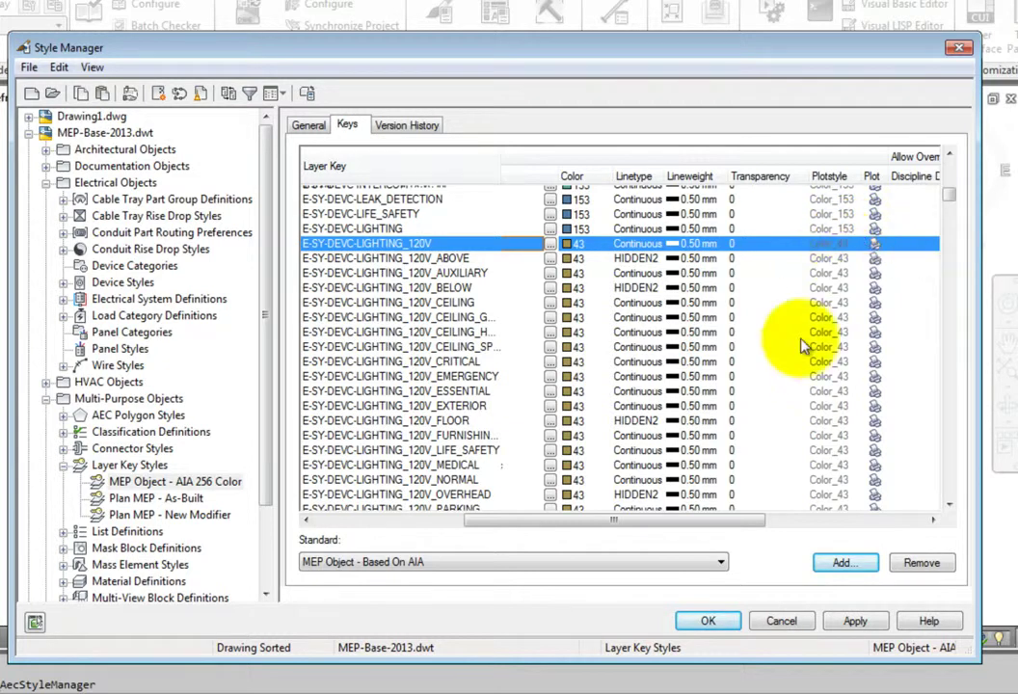
{"action": "left_click_drag", "start_coordinate": [687, 521], "coordinate": [453, 536]}
Step: Add a new layer key named test to the AIA 256 Color style
{"action": "left_click", "coordinate": [842, 562]}
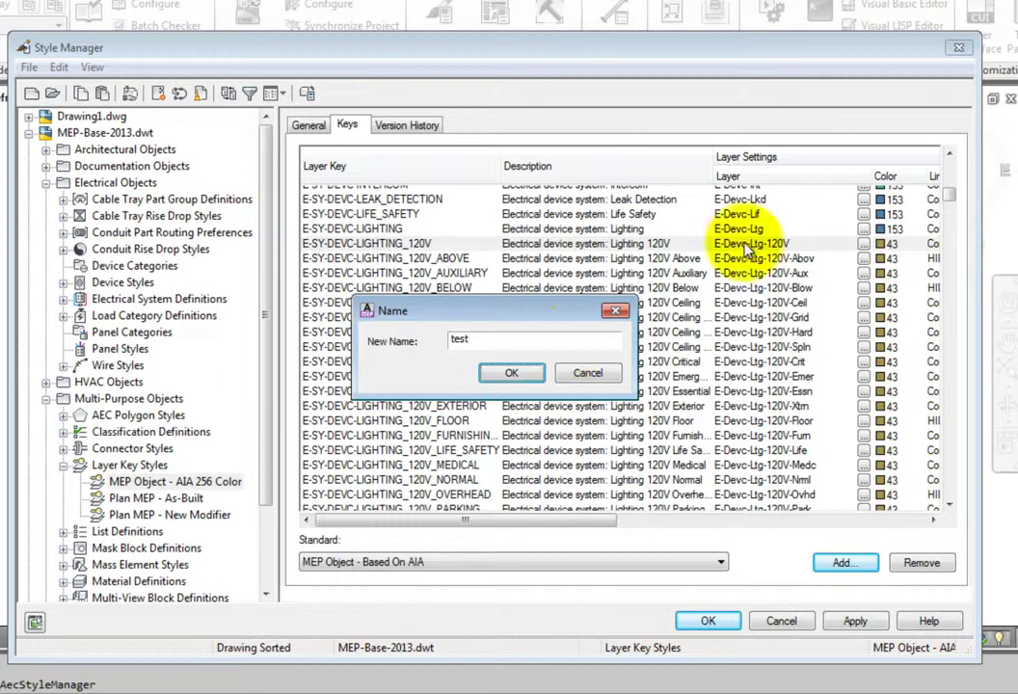
{"action": "left_click", "coordinate": [525, 376]}
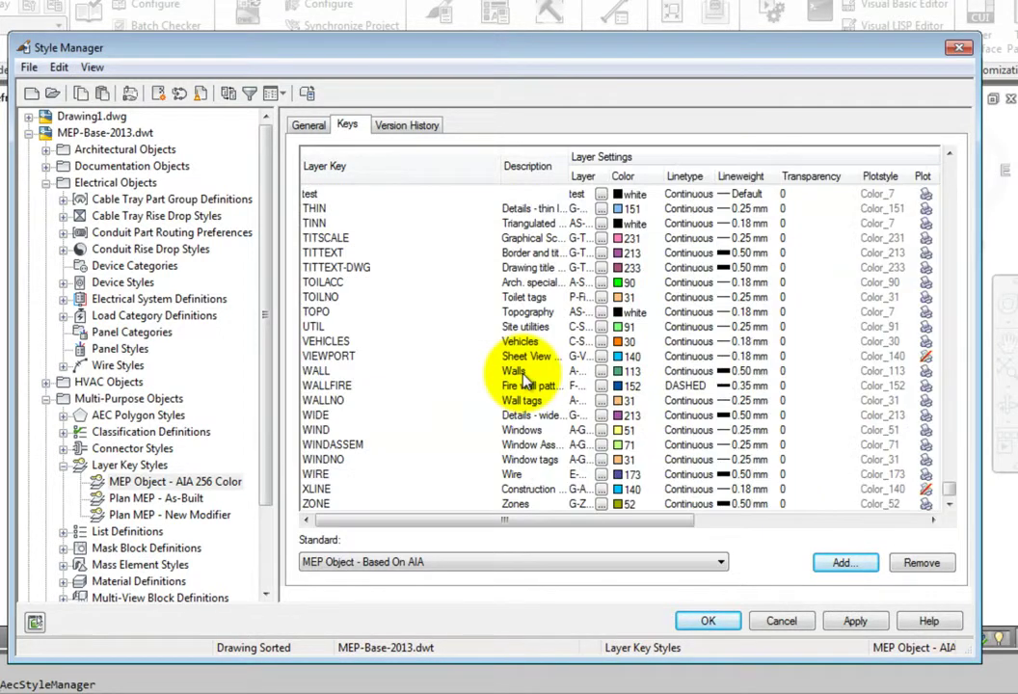
{"action": "double_click", "coordinate": [309, 194]}
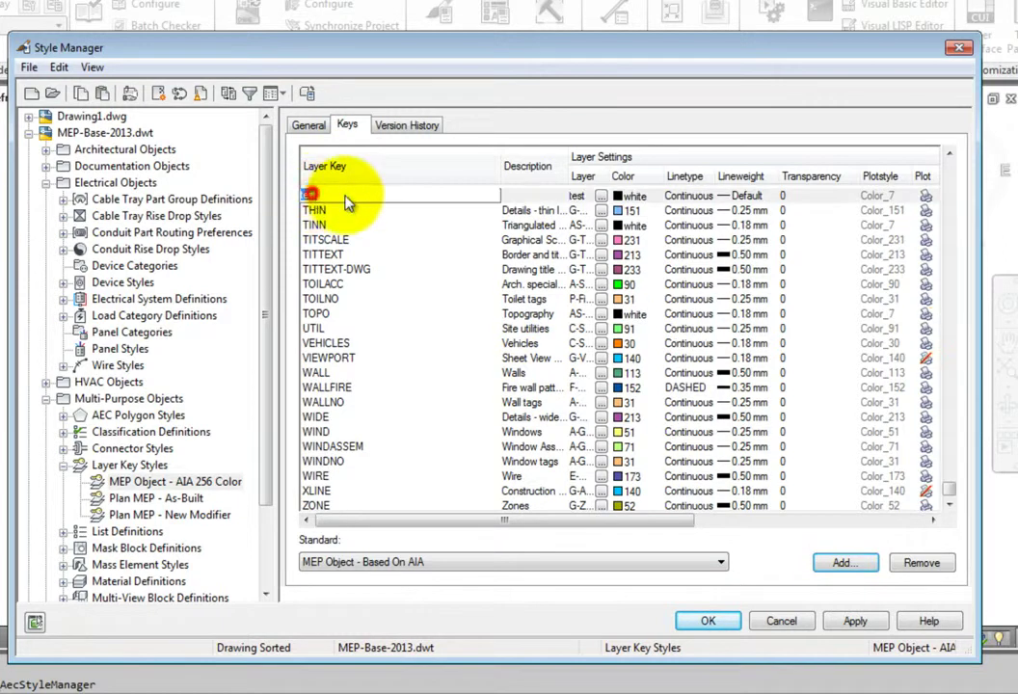
Step: Set the test key's layer to M-Area by choosing Area as the Major value
{"action": "left_click", "coordinate": [600, 195]}
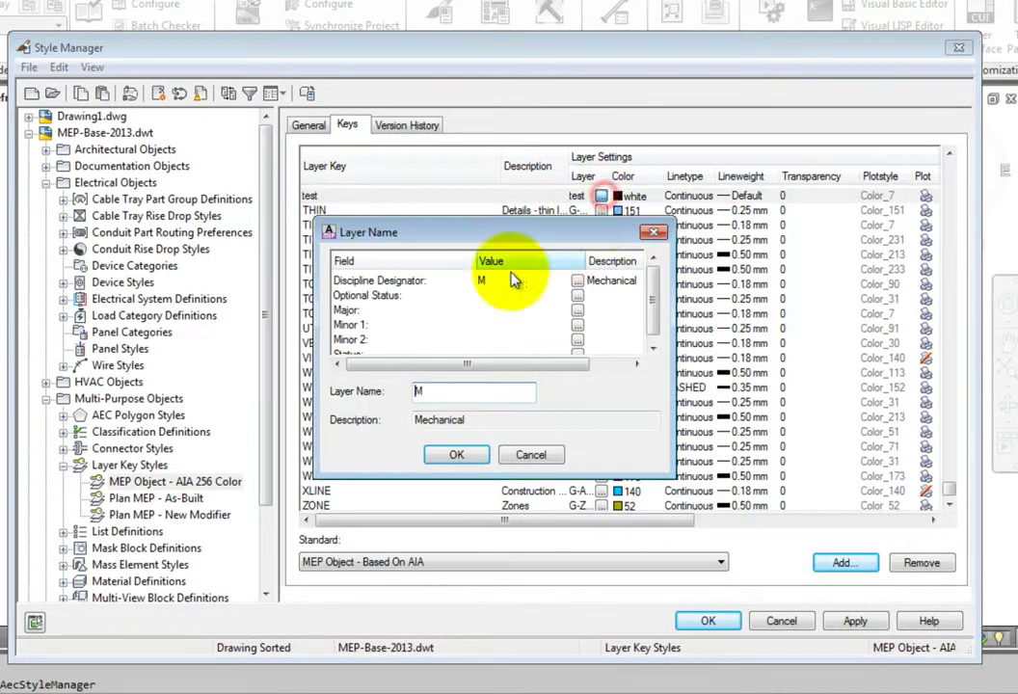
{"action": "left_click", "coordinate": [577, 311]}
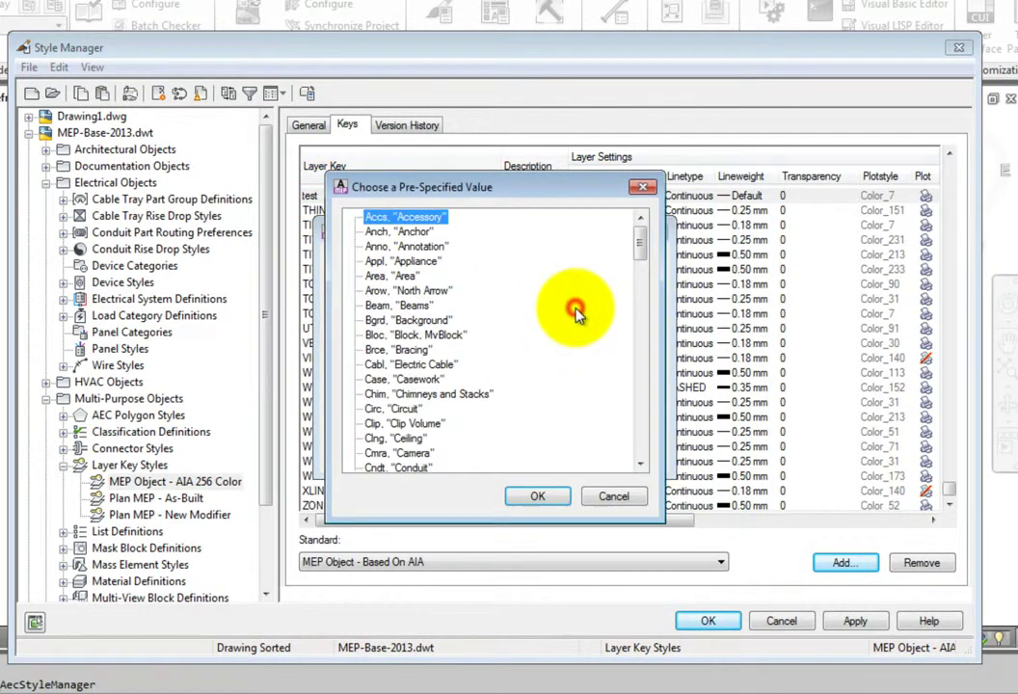
{"action": "left_click", "coordinate": [392, 275]}
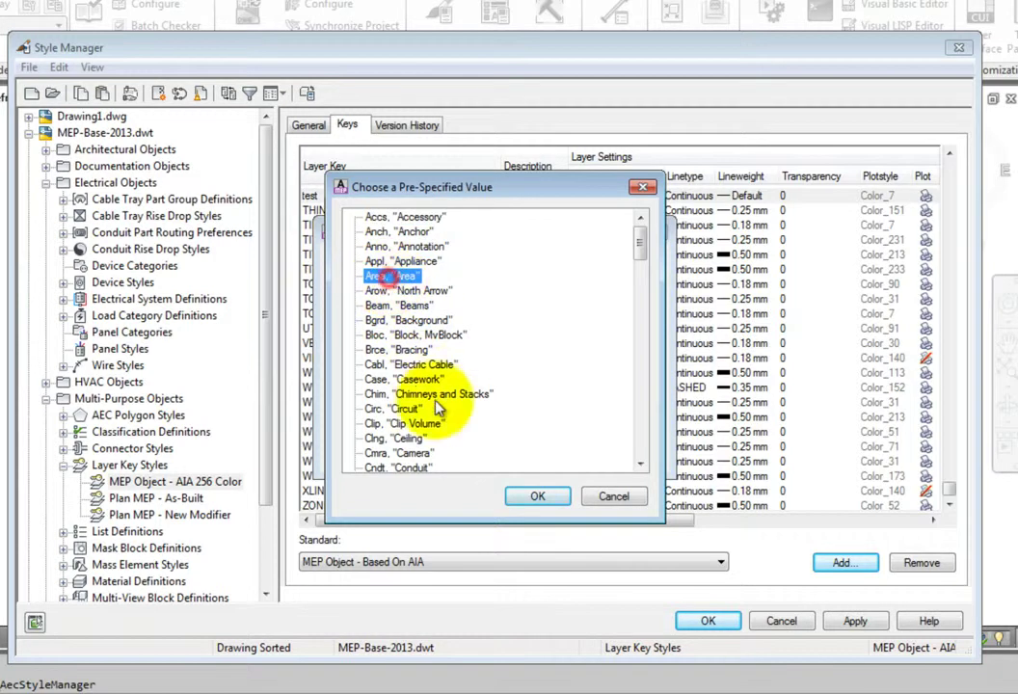
{"action": "left_click", "coordinate": [536, 496]}
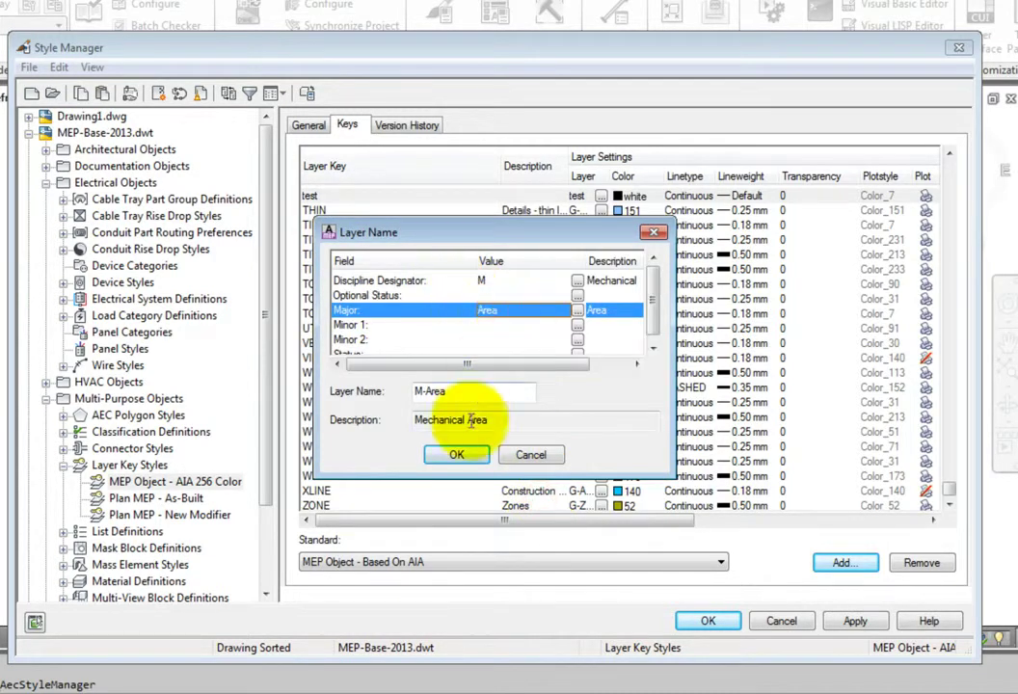
{"action": "left_click", "coordinate": [460, 457]}
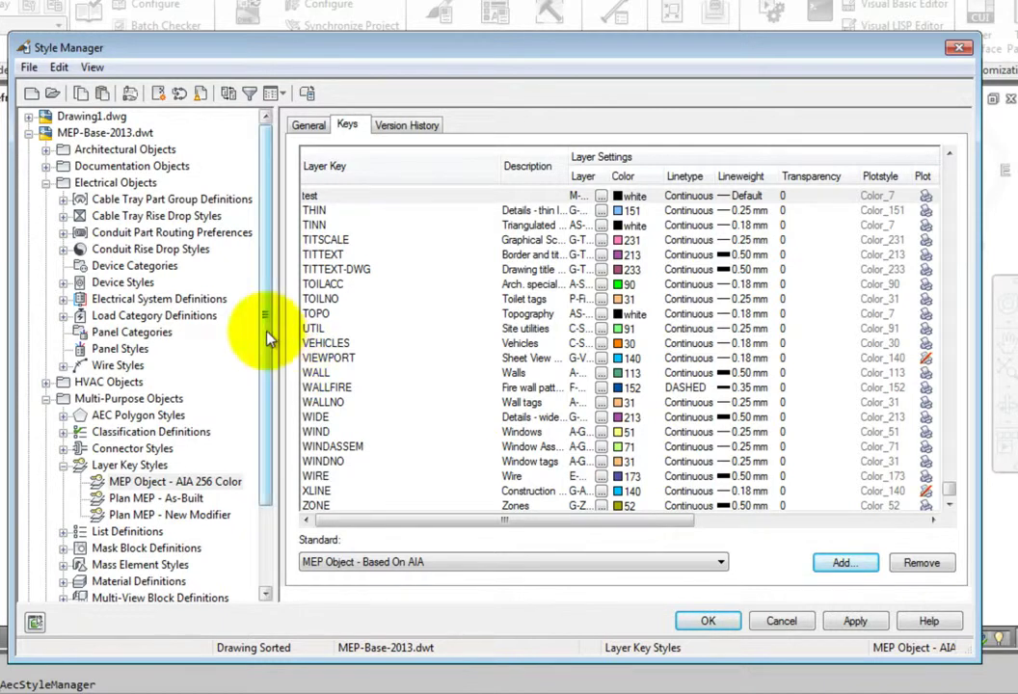
Step: Show the Supply duct system's Design Rules, keeping M-SY-DUCT-SUPPLY as its layer key
{"action": "left_click", "coordinate": [48, 383]}
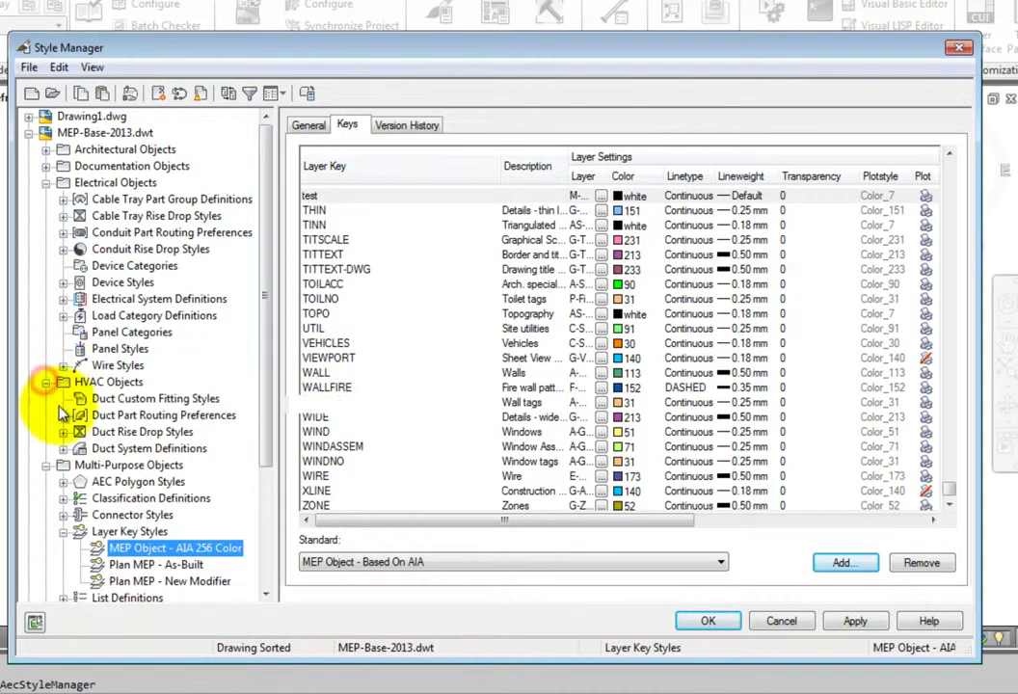
{"action": "left_click", "coordinate": [63, 448]}
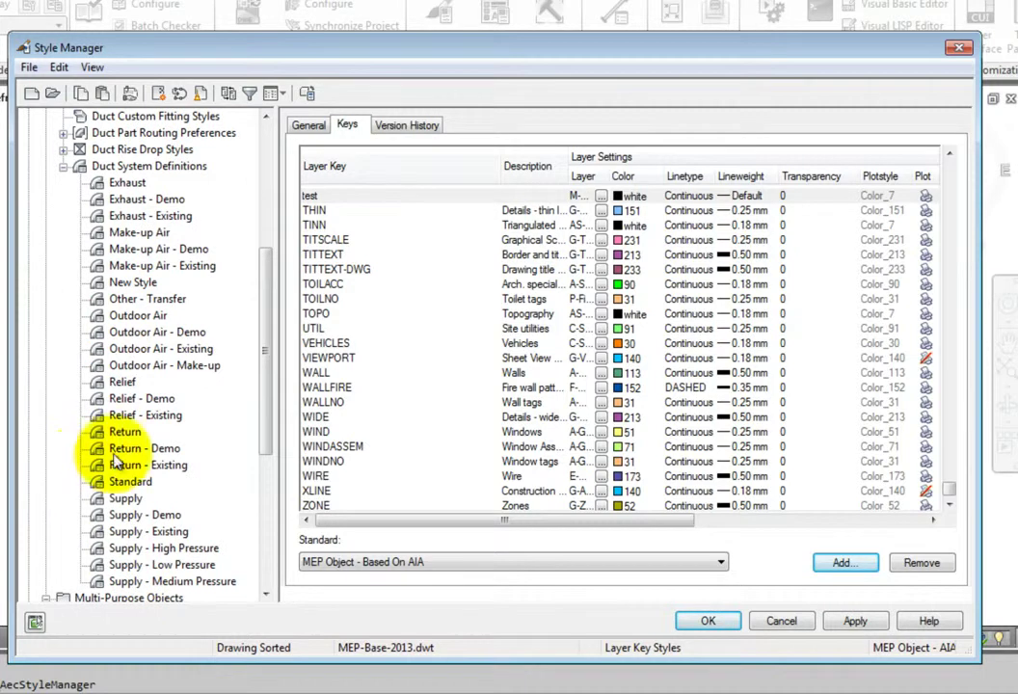
{"action": "left_click", "coordinate": [120, 499]}
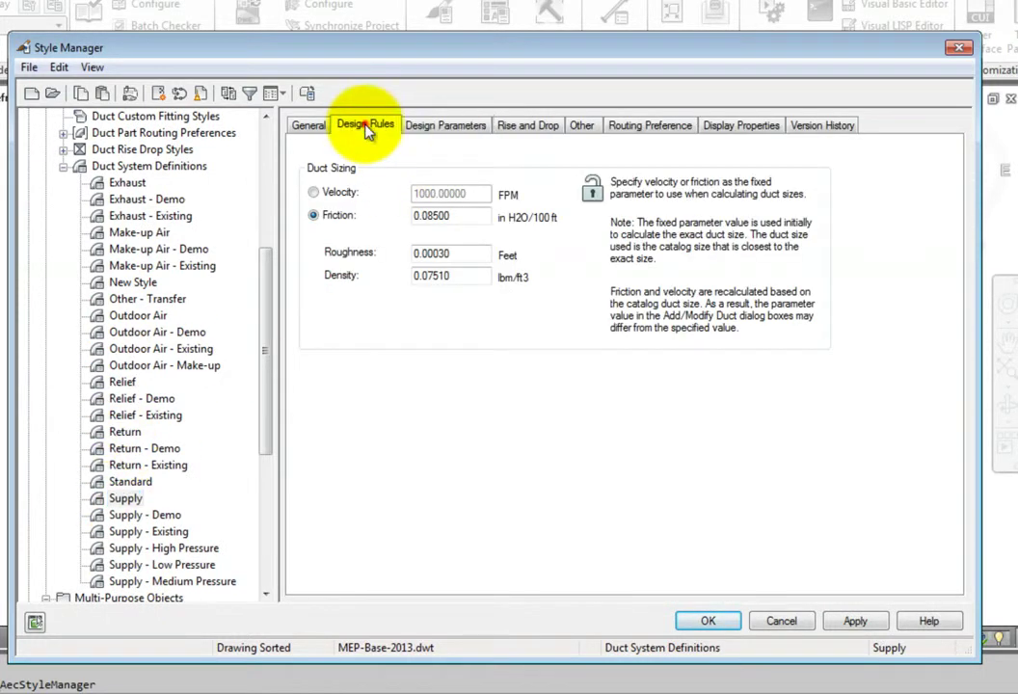
{"action": "left_click", "coordinate": [364, 127]}
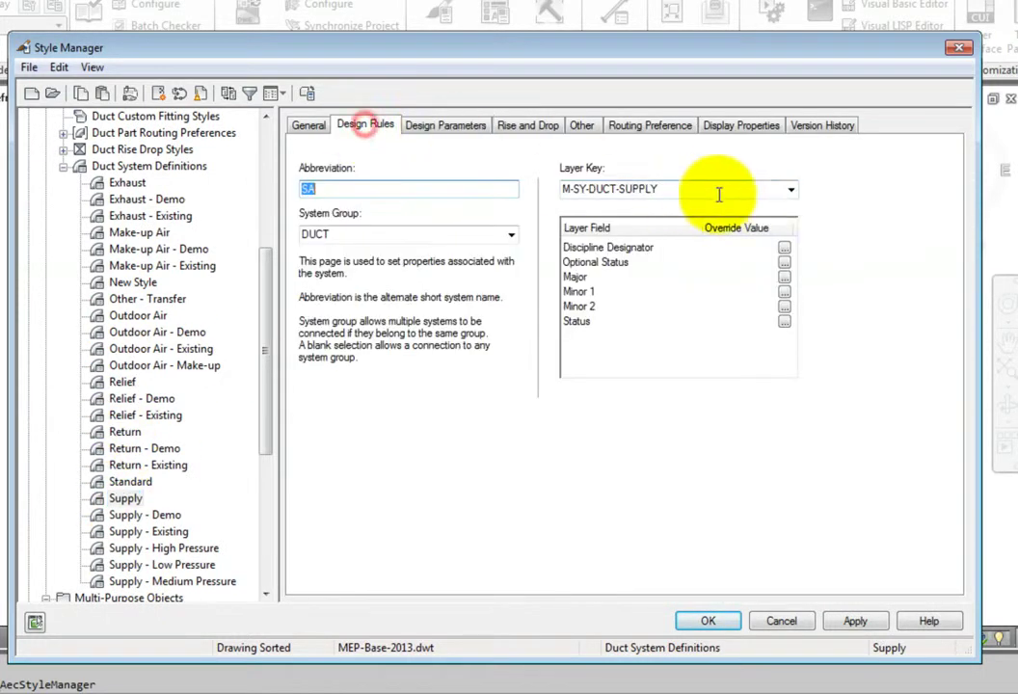
{"action": "left_click", "coordinate": [790, 190]}
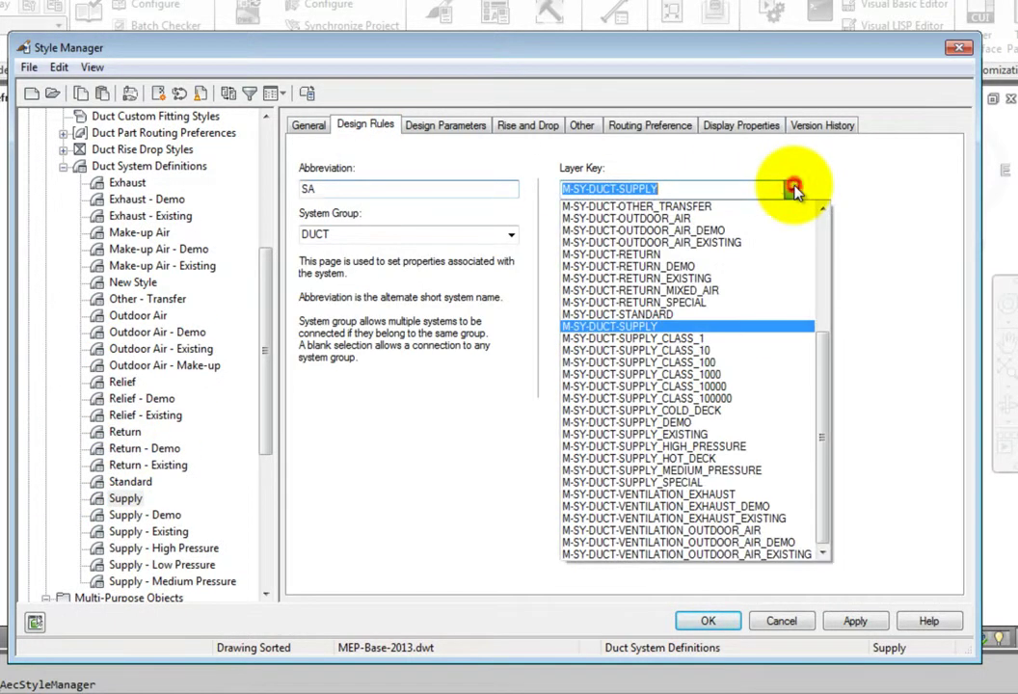
{"action": "left_click", "coordinate": [665, 330]}
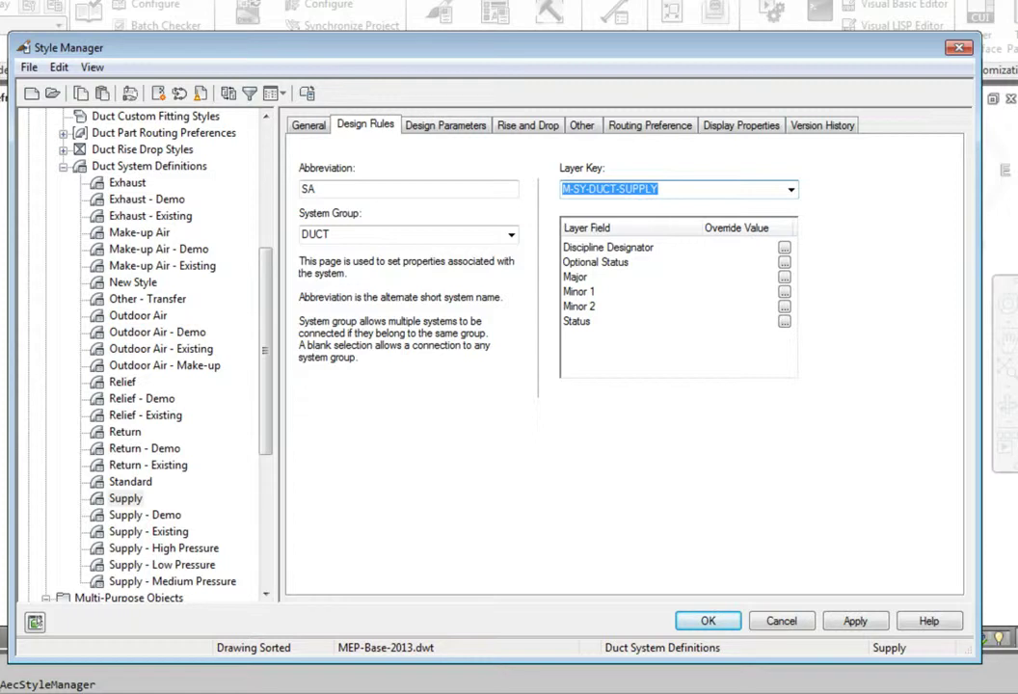
{"action": "left_click", "coordinate": [785, 294]}
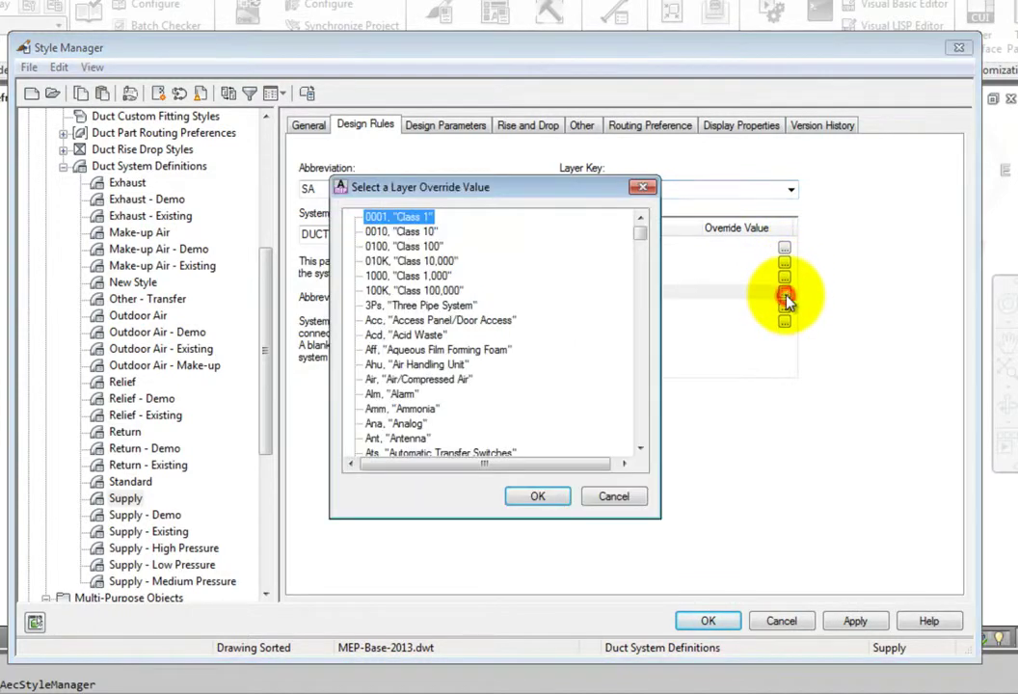
{"action": "left_click", "coordinate": [612, 497]}
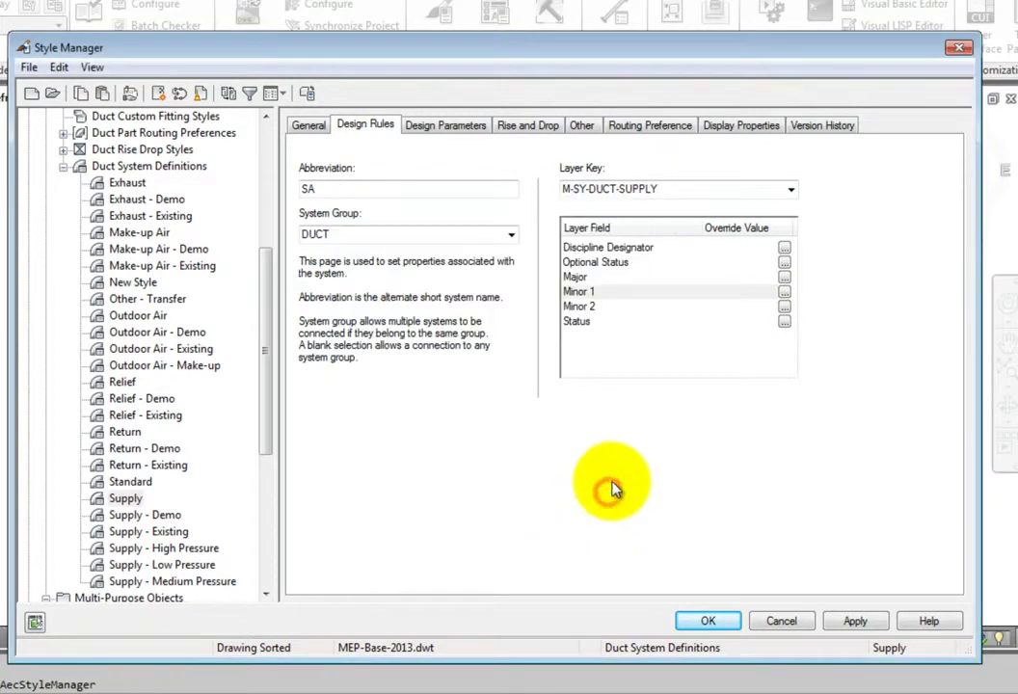
{"action": "left_click", "coordinate": [785, 308]}
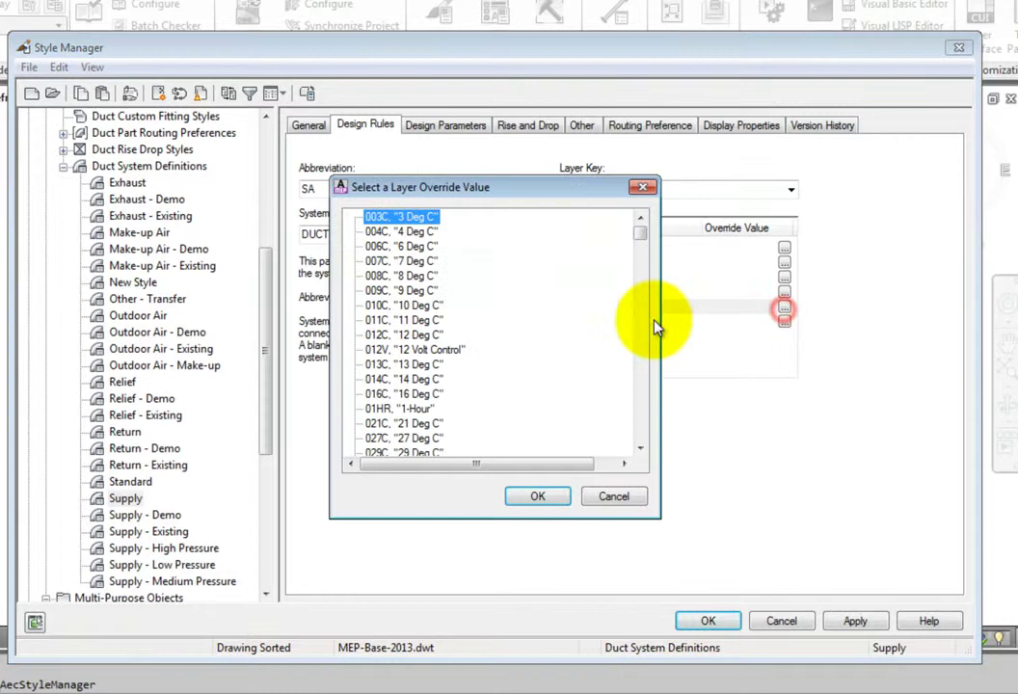
{"action": "left_click", "coordinate": [385, 409]}
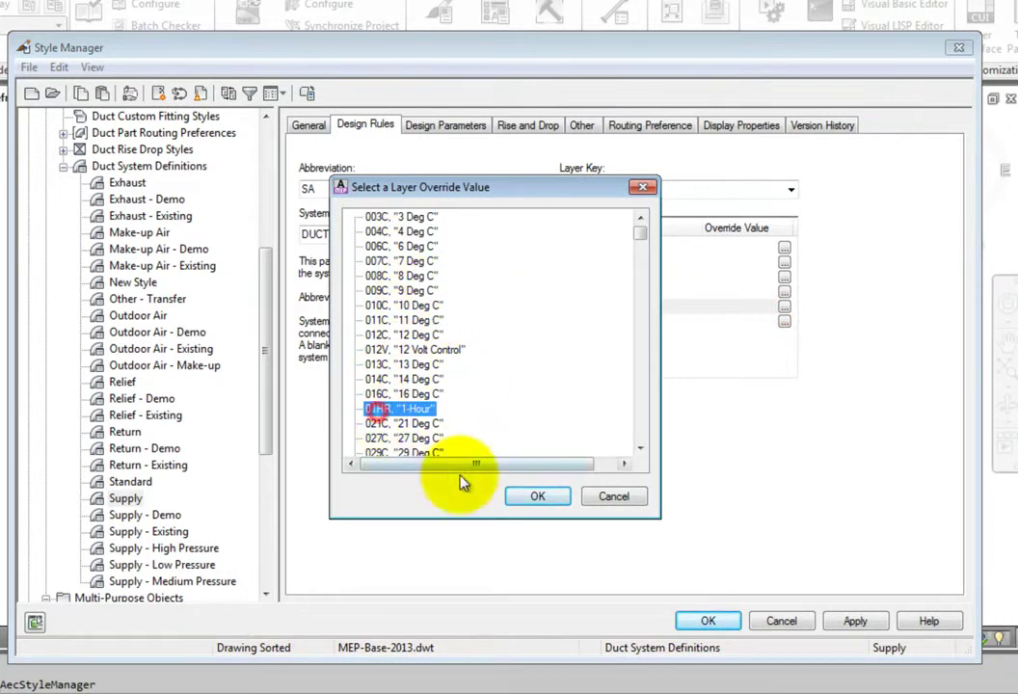
{"action": "left_click", "coordinate": [641, 427]}
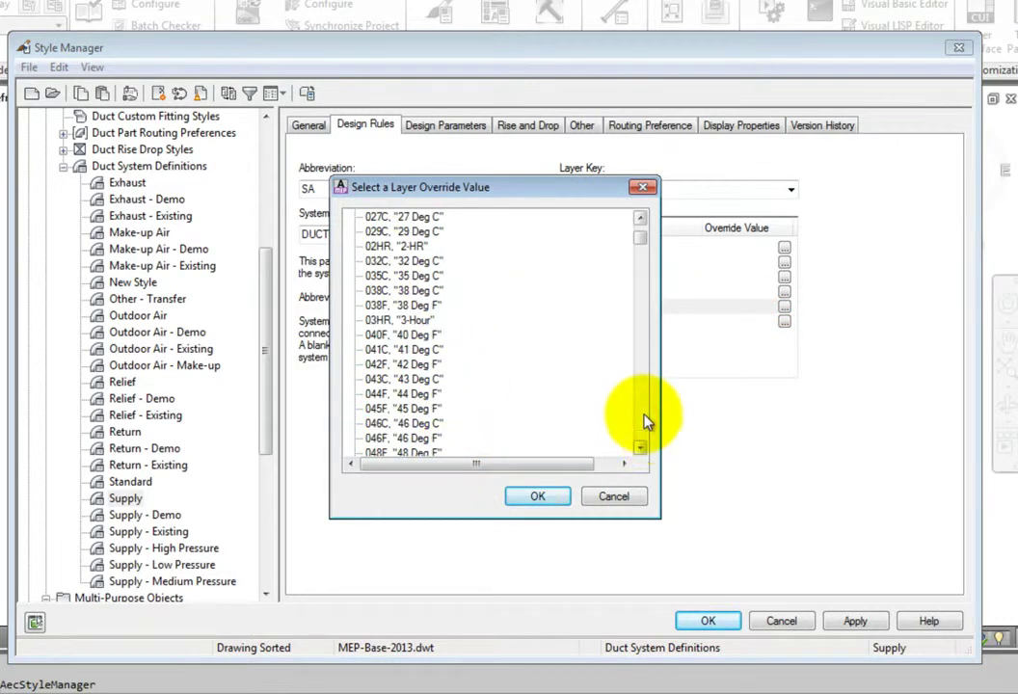
{"action": "left_click", "coordinate": [644, 416]}
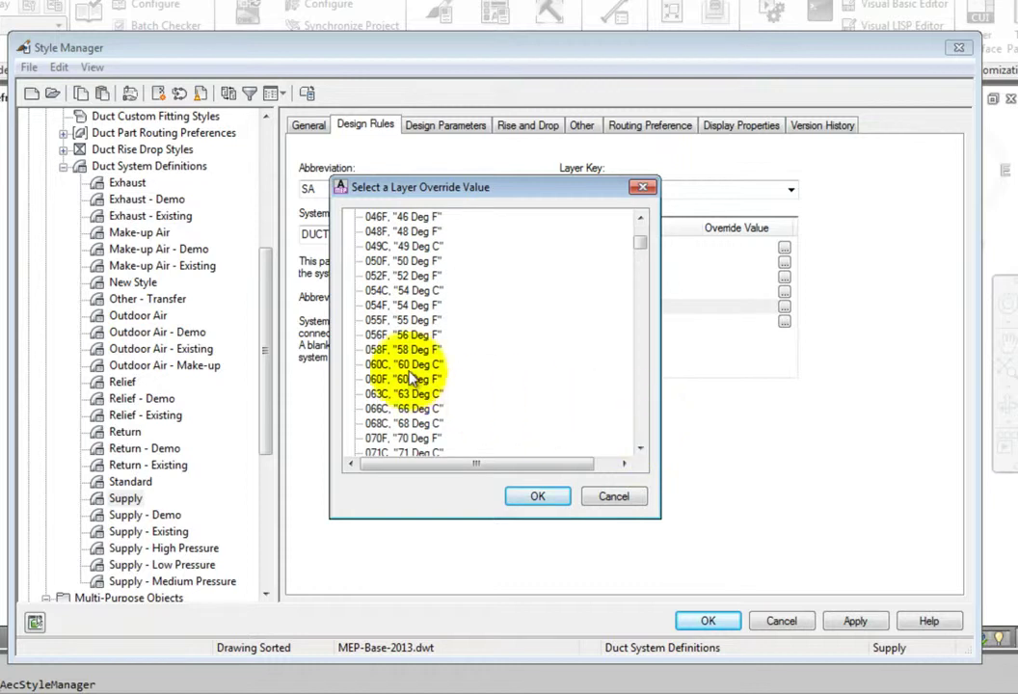
{"action": "left_click", "coordinate": [613, 495]}
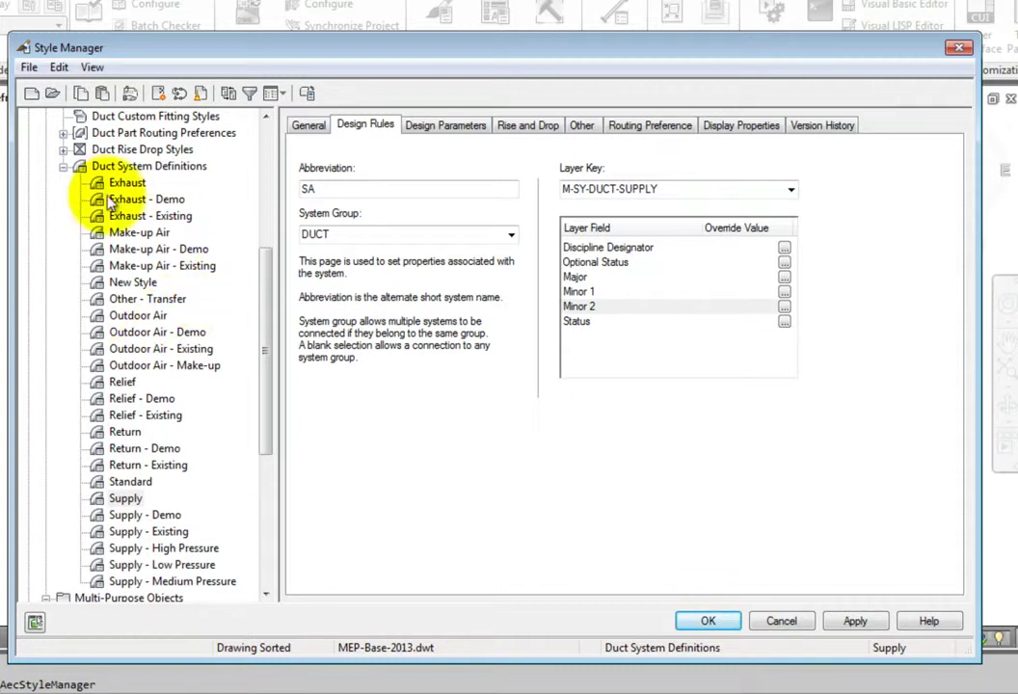
Step: Collapse the MEP-Base template's Duct System, Electrical, HVAC and Multi-Purpose categories
{"action": "left_click", "coordinate": [63, 165]}
{"action": "left_click_drag", "start_coordinate": [269, 289], "coordinate": [267, 159]}
{"action": "left_click", "coordinate": [45, 182]}
{"action": "left_click", "coordinate": [45, 198]}
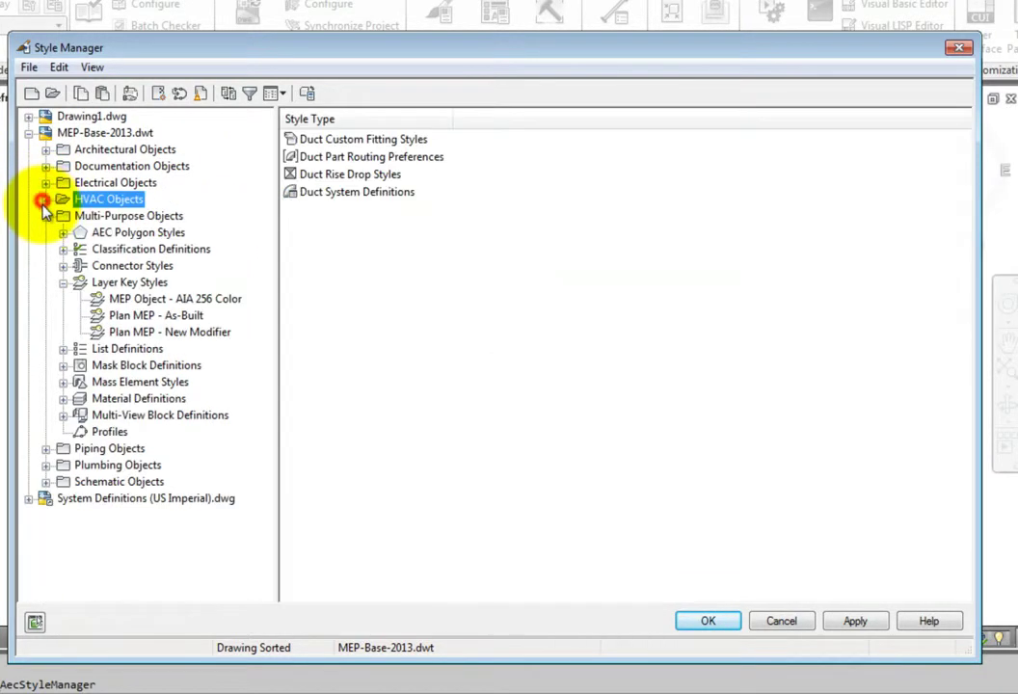
{"action": "left_click", "coordinate": [45, 216]}
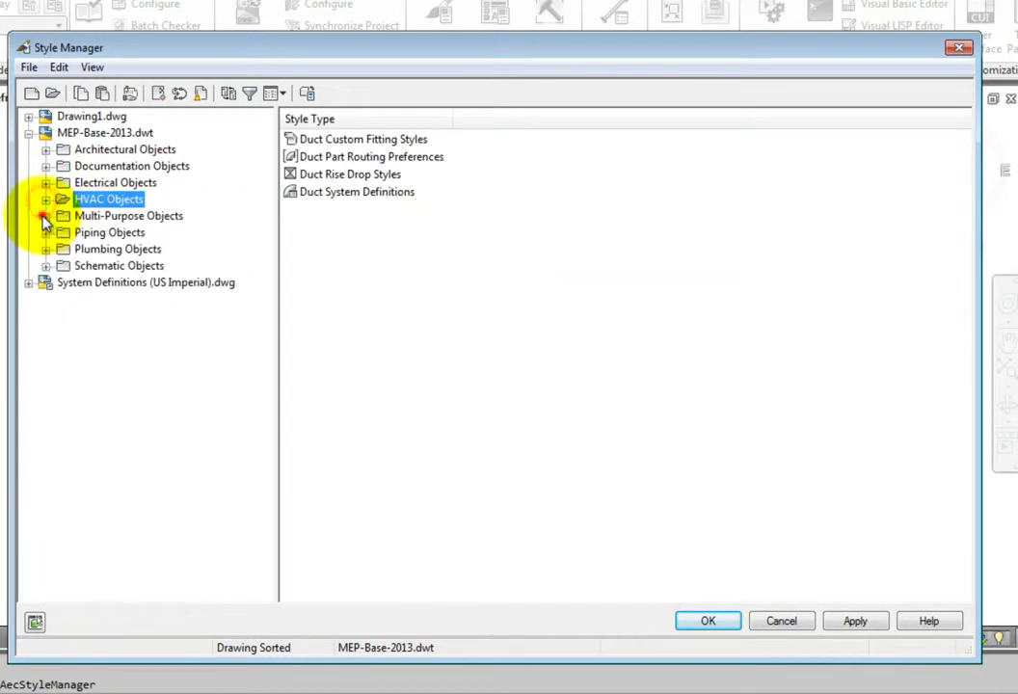
Step: Expand System Definitions (US Imperial) duct system definitions and select Supply - Process
{"action": "left_click", "coordinate": [29, 282]}
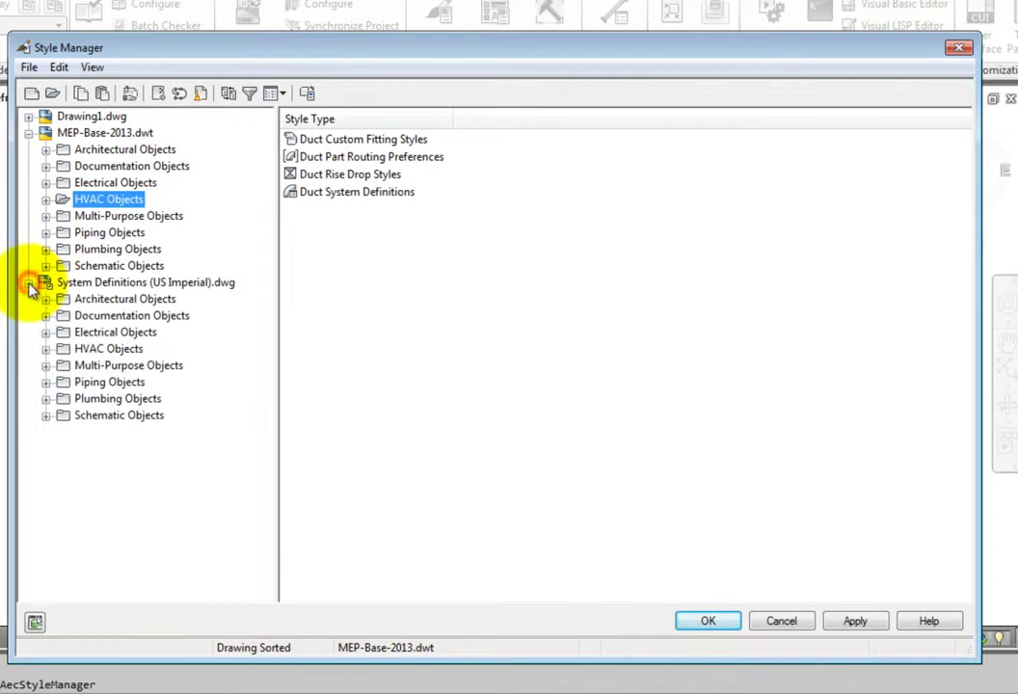
{"action": "left_click", "coordinate": [45, 348]}
{"action": "left_click", "coordinate": [63, 415]}
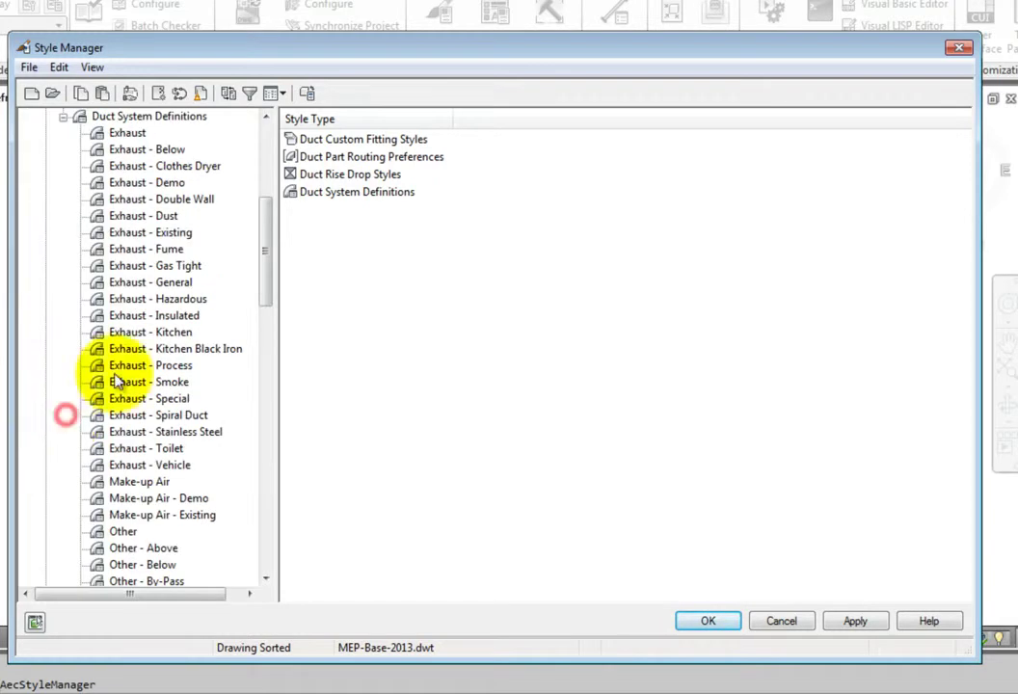
{"action": "left_click_drag", "start_coordinate": [268, 207], "coordinate": [266, 480]}
{"action": "left_click", "coordinate": [149, 302]}
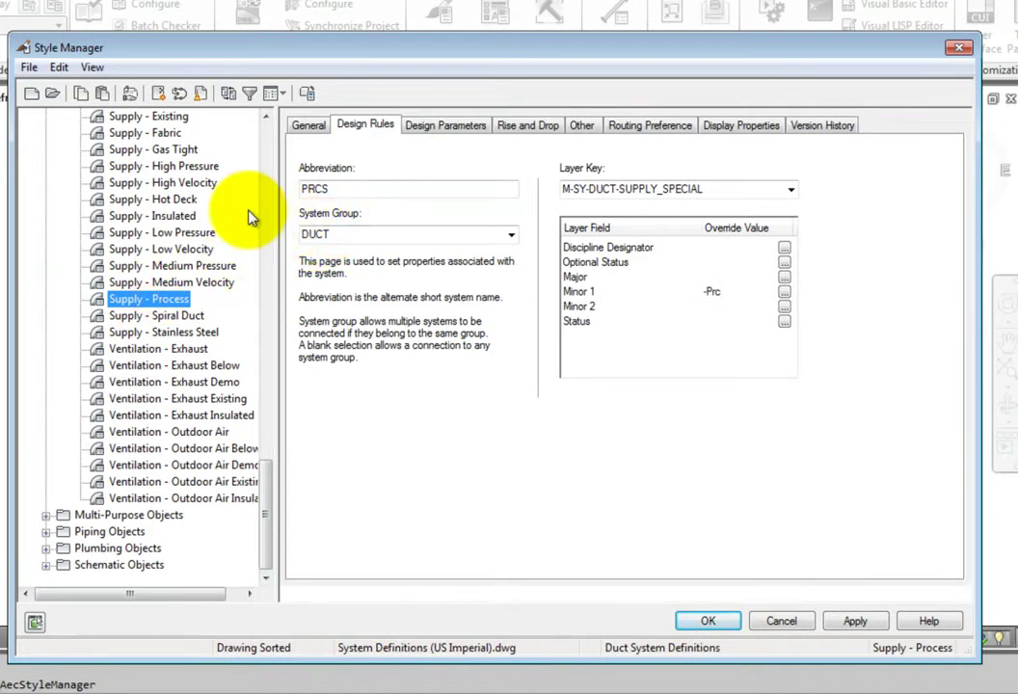
Step: Cancel the Style Manager, then confirm Drawing Setup's layer key style is MEP Object - AIA 256 Color
{"action": "left_click", "coordinate": [779, 620]}
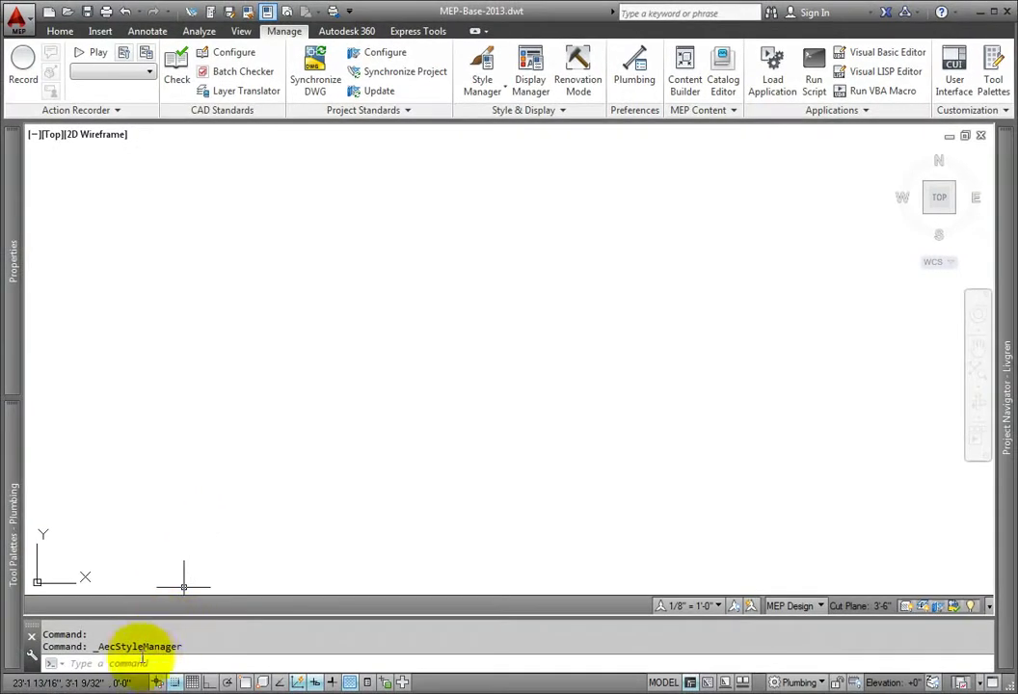
{"action": "left_click", "coordinate": [153, 661]}
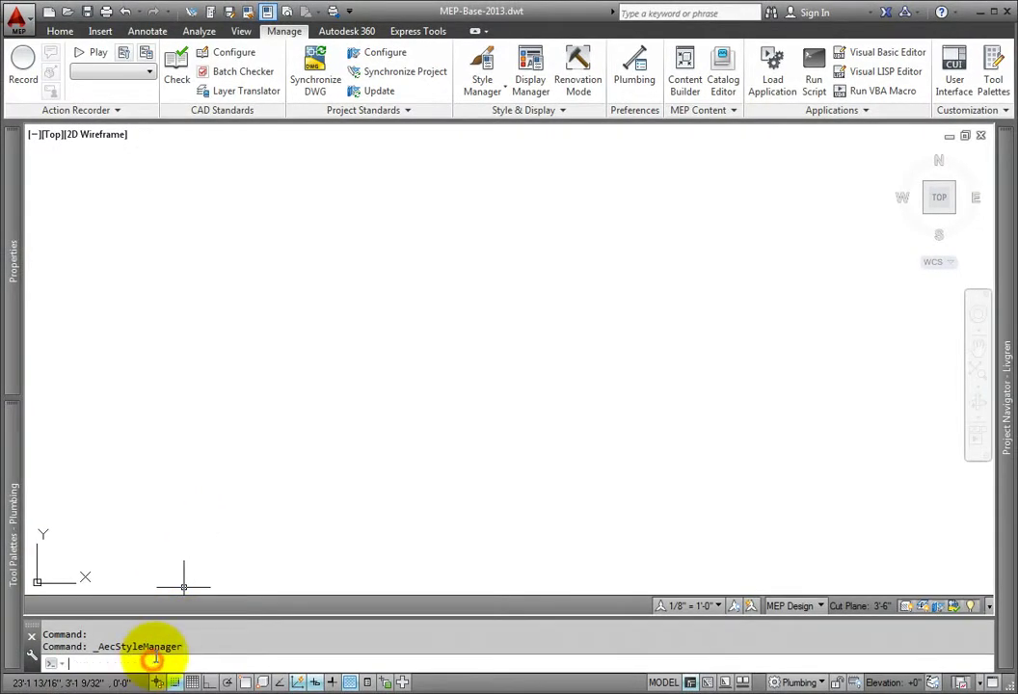
{"action": "type", "text": "units"}
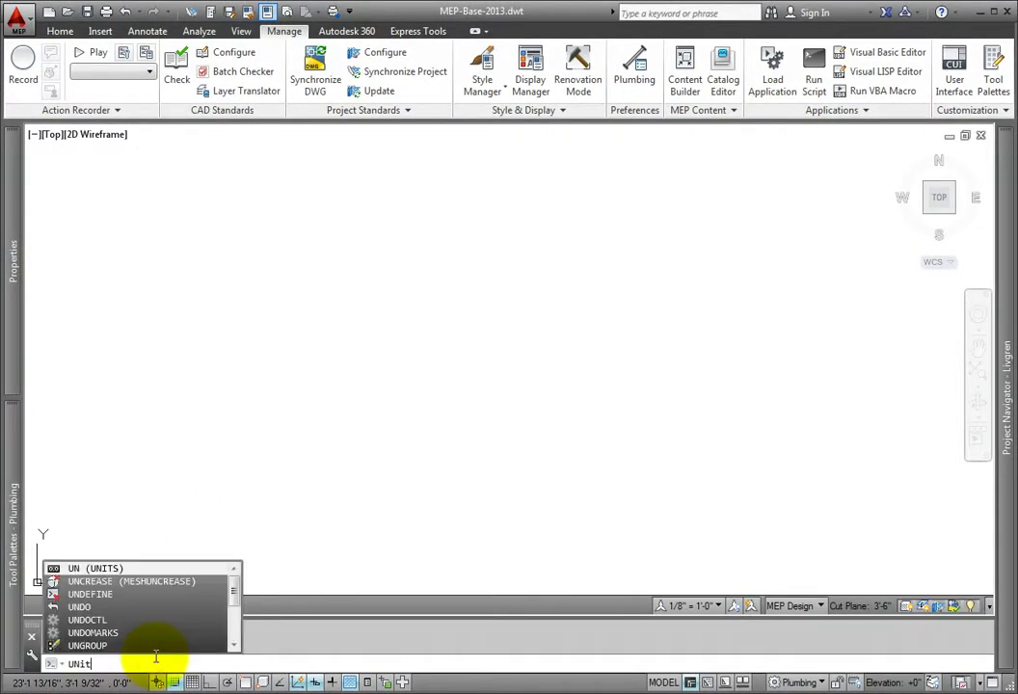
{"action": "key", "text": "Return"}
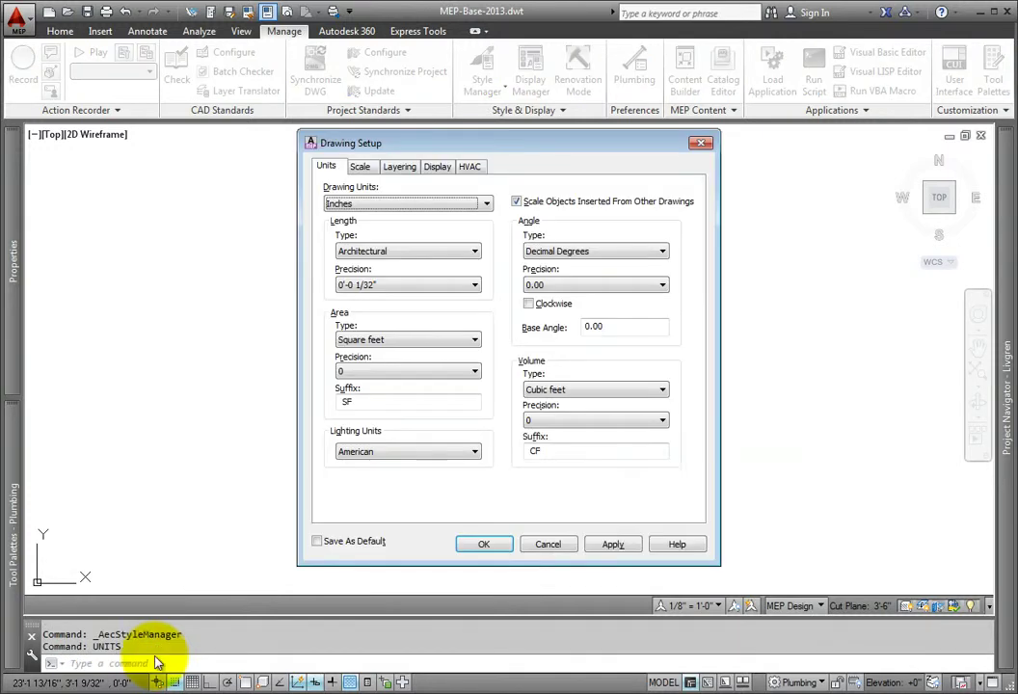
{"action": "left_click", "coordinate": [405, 167]}
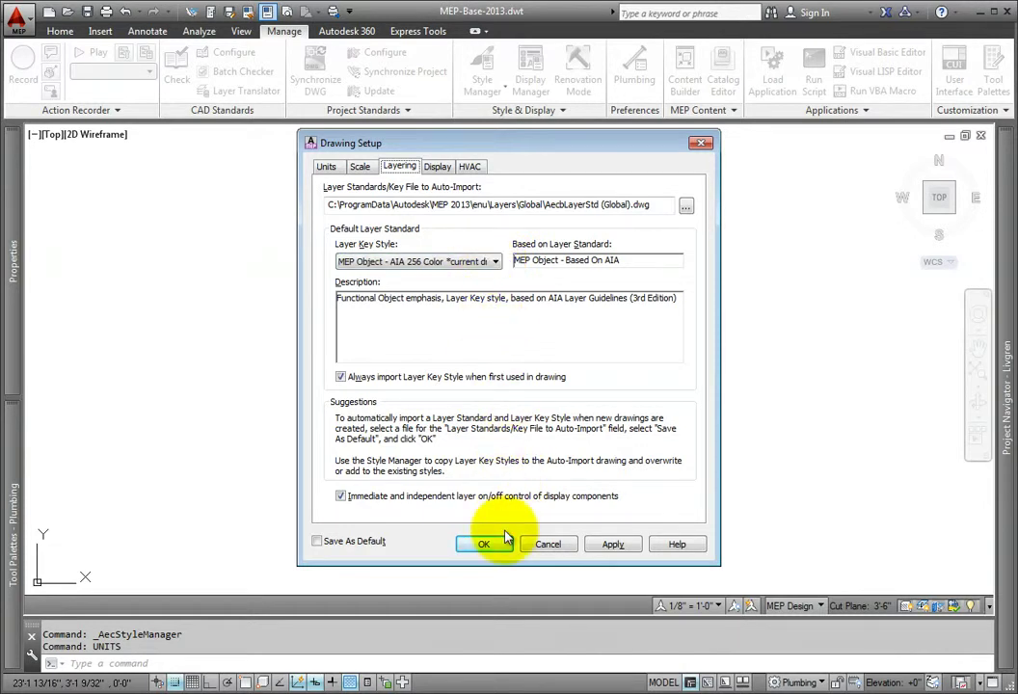
{"action": "left_click", "coordinate": [548, 544]}
Step: Reopen the Style Manager and select the Plan MEP - As-Built layer key style under Multi-Purpose Objects
{"action": "left_click", "coordinate": [486, 83]}
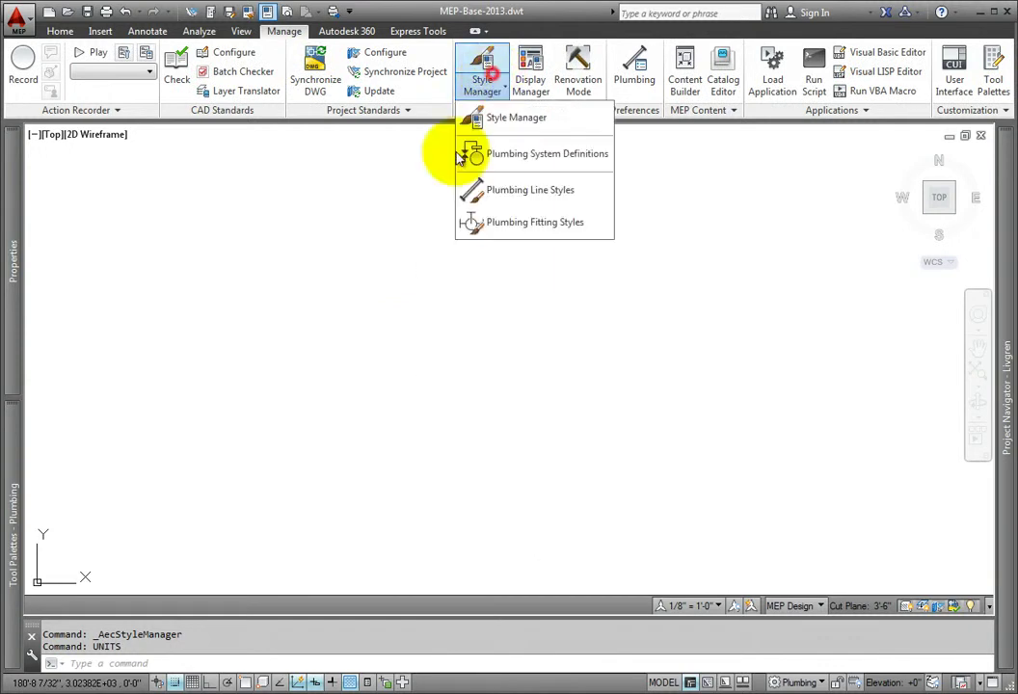
{"action": "left_click", "coordinate": [493, 117]}
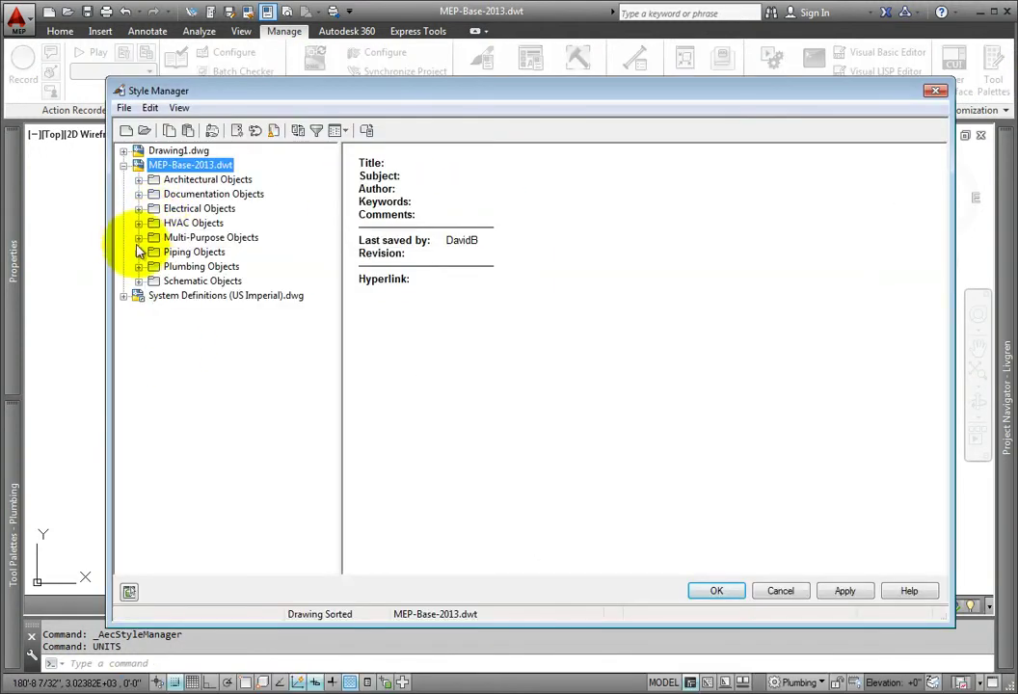
{"action": "left_click", "coordinate": [139, 237]}
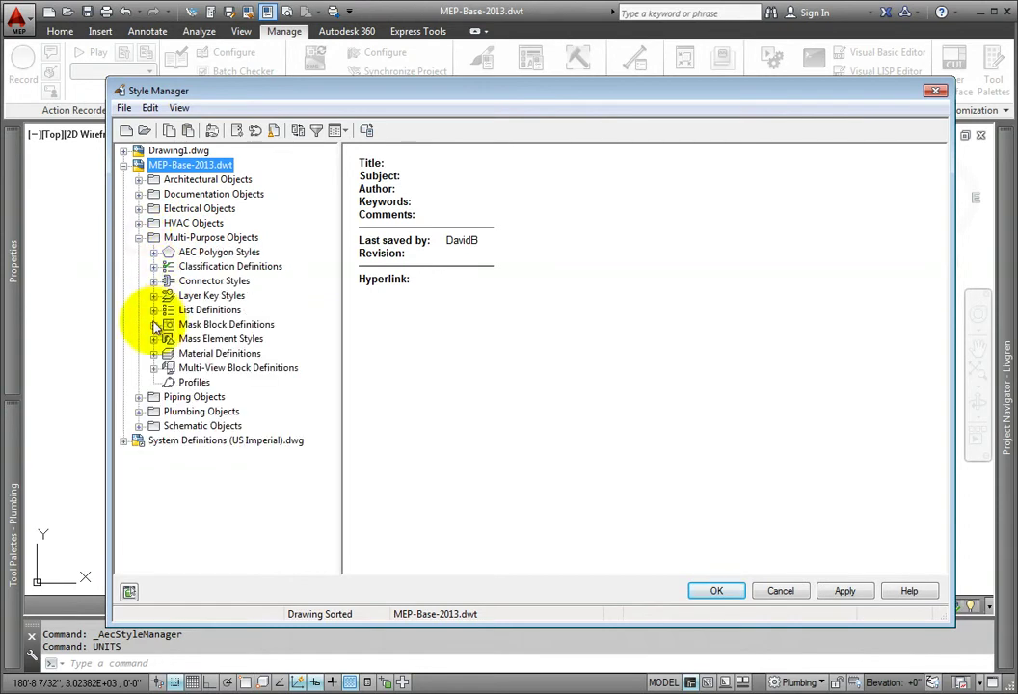
{"action": "left_click", "coordinate": [153, 295]}
{"action": "left_click", "coordinate": [223, 325]}
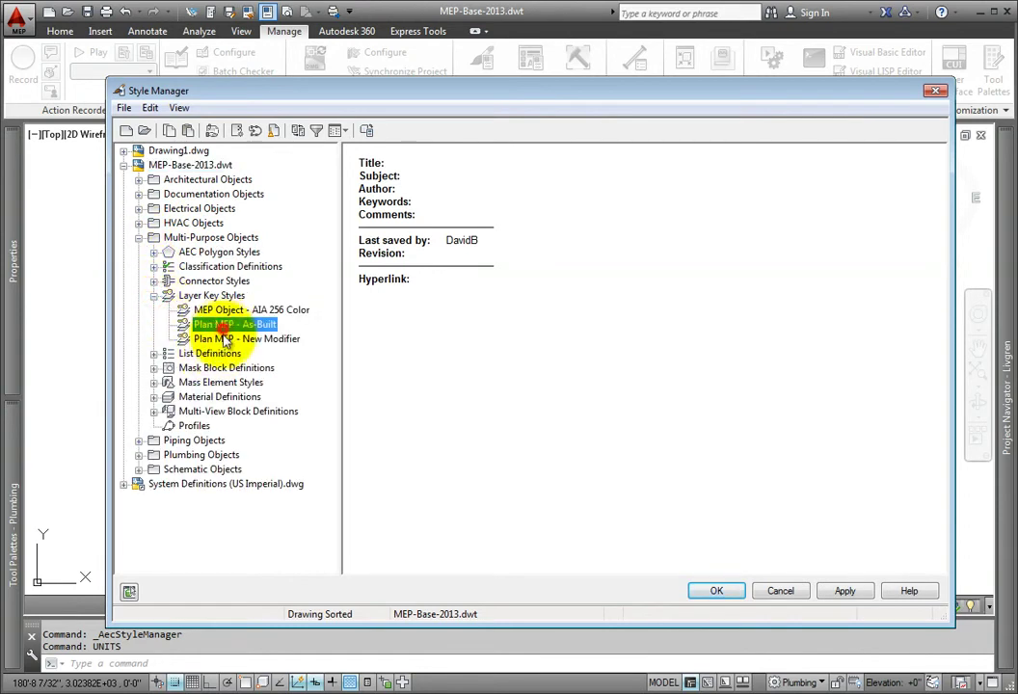